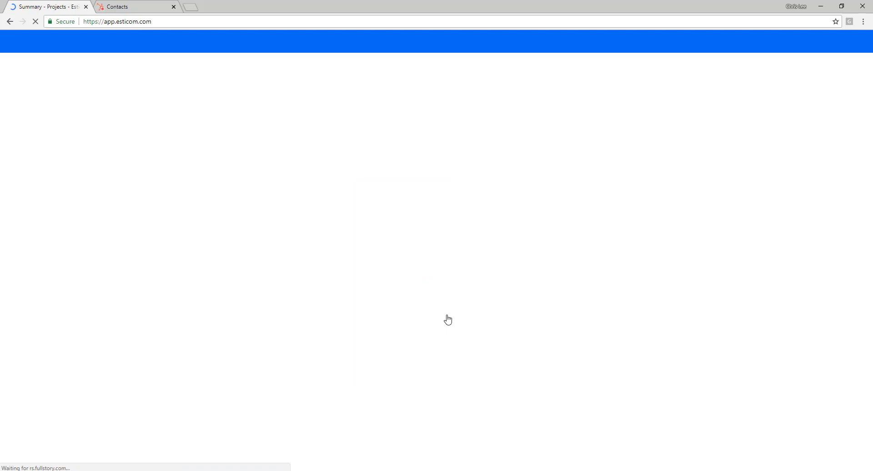
Step: Create the Commercial Fire Alarm Project with description 'Multi-Story Building, Ground-up Construction'
click(68, 71)
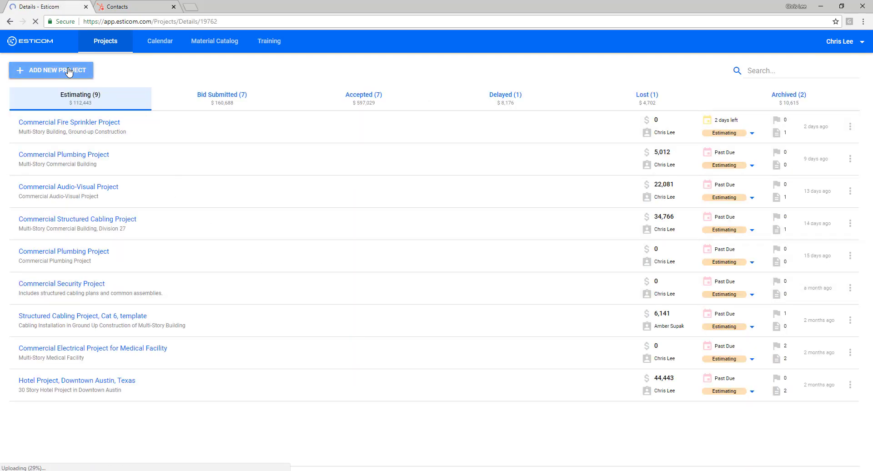
text(Comm)
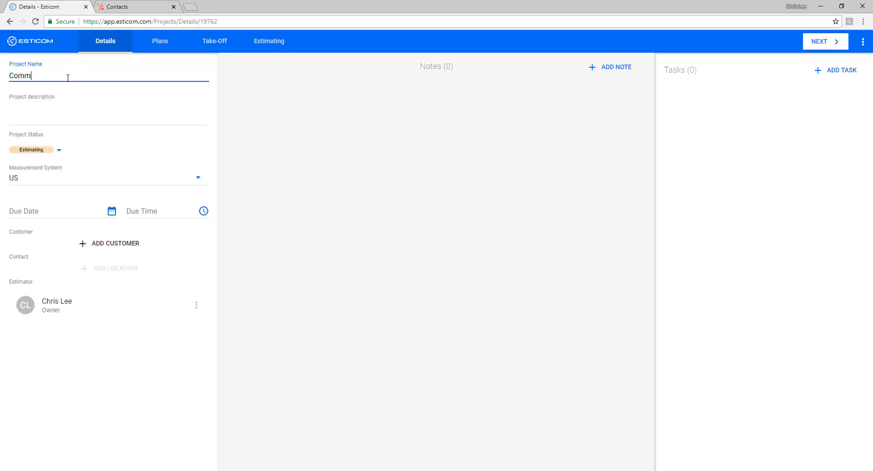
text(ercial Fire Alarm Project)
key(Tab)
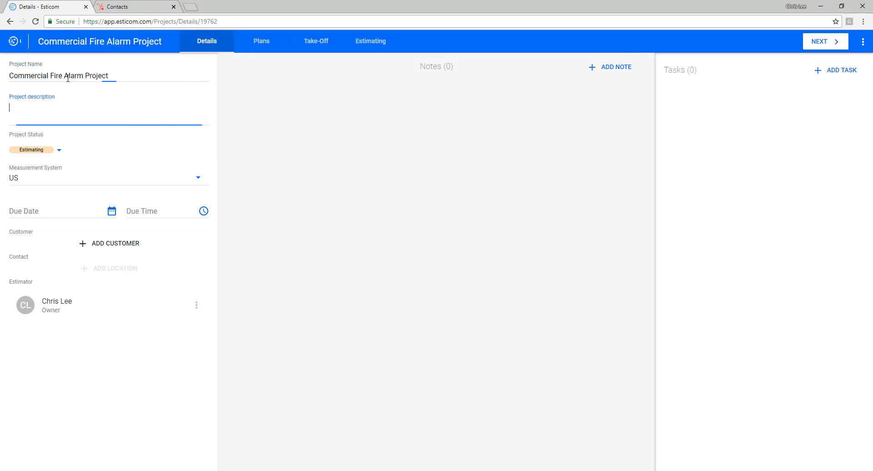
text(Multi-Story Building, Ground-up Cons)
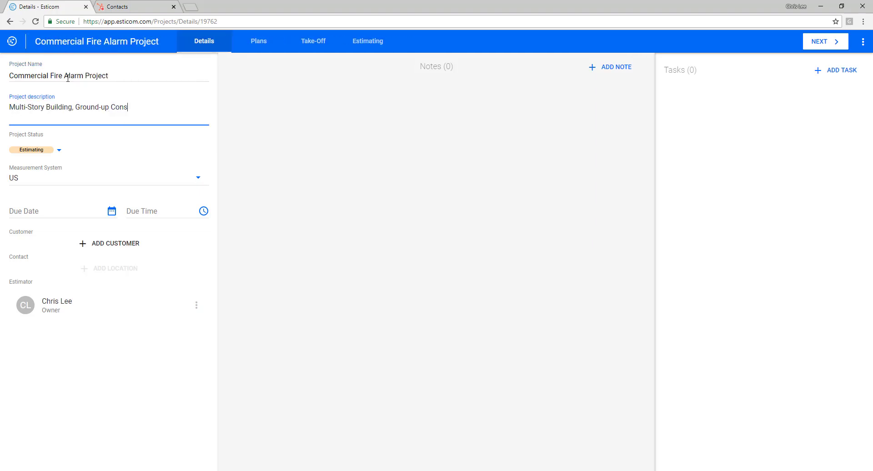
text(truction)
Step: Set the due date to August 30 and assign General Contractor as the customer
click(73, 212)
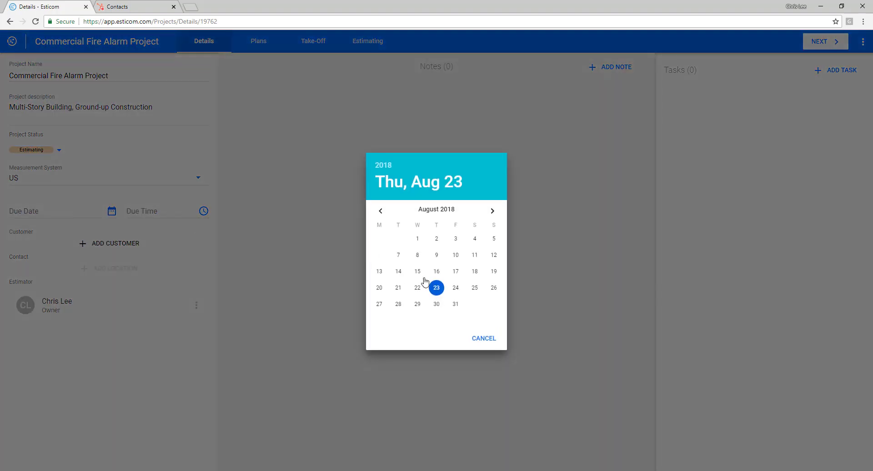
click(439, 306)
click(127, 246)
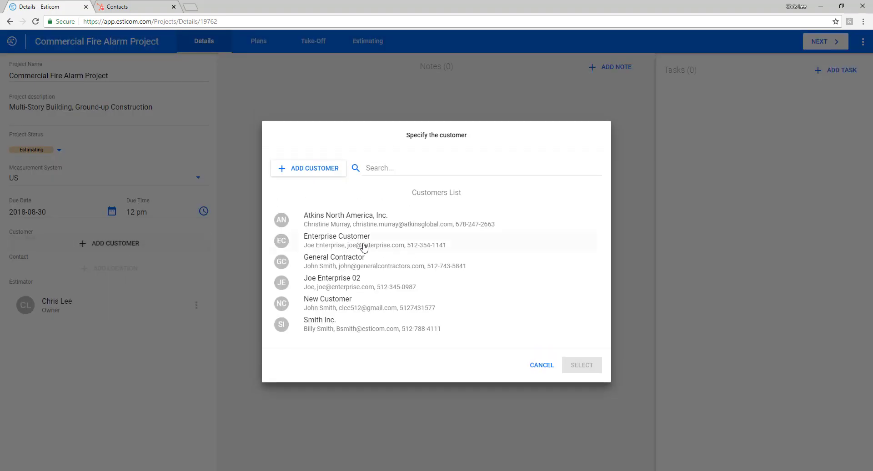
click(415, 260)
click(580, 364)
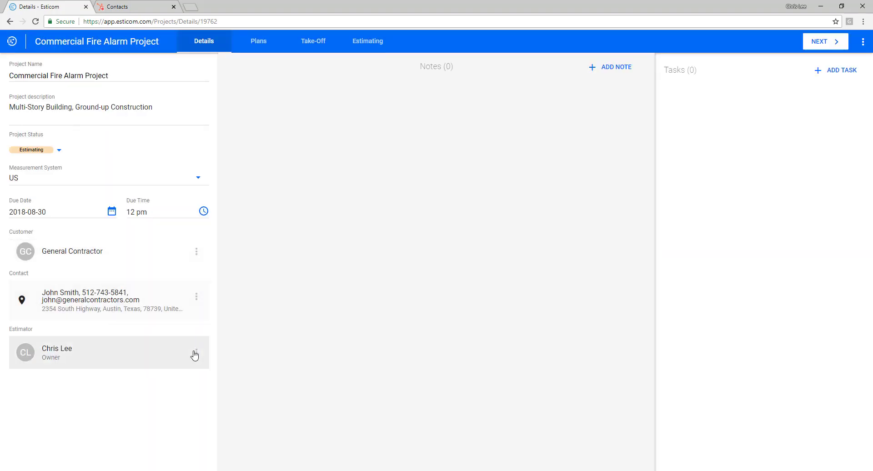
Step: Upload the Sample Fire Alarm drawing as a one-page plan, then go to Take-Off
click(258, 42)
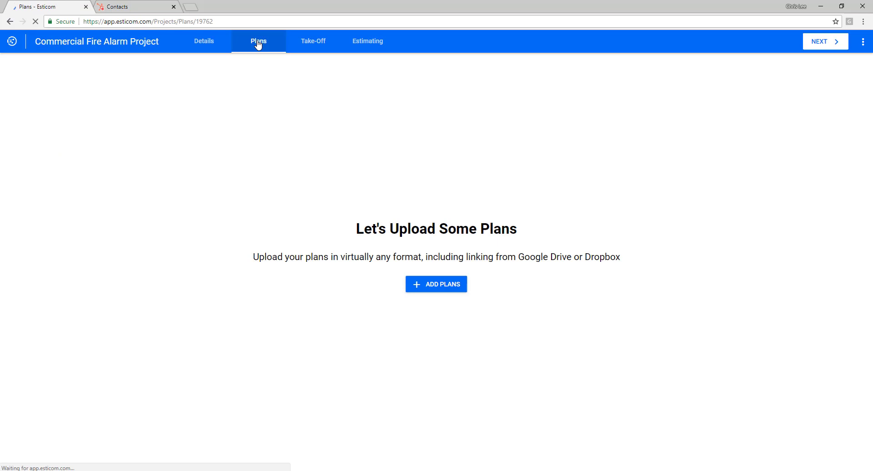
click(431, 289)
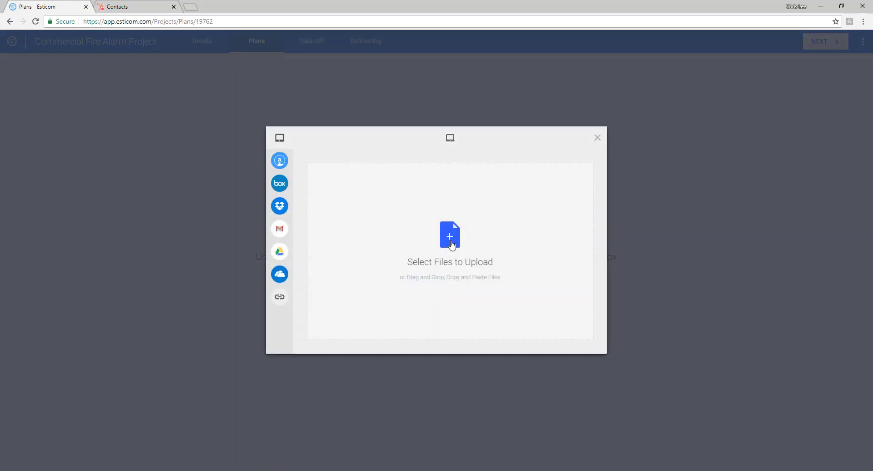
click(450, 239)
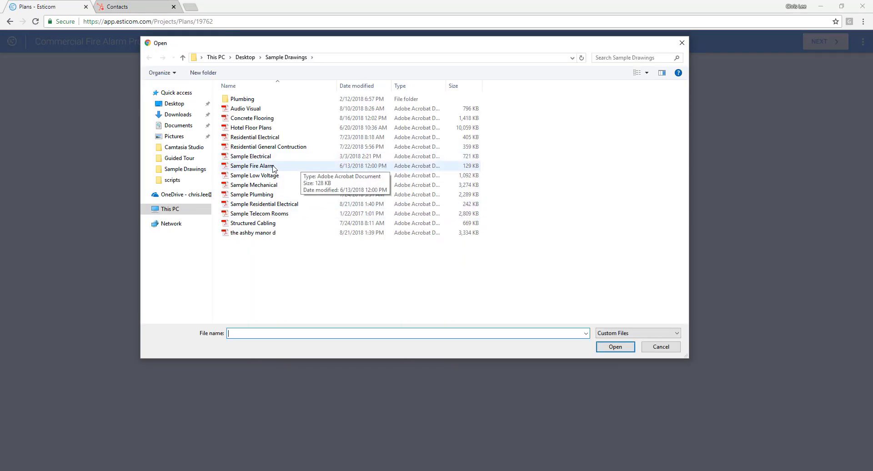
double_click(296, 166)
click(588, 348)
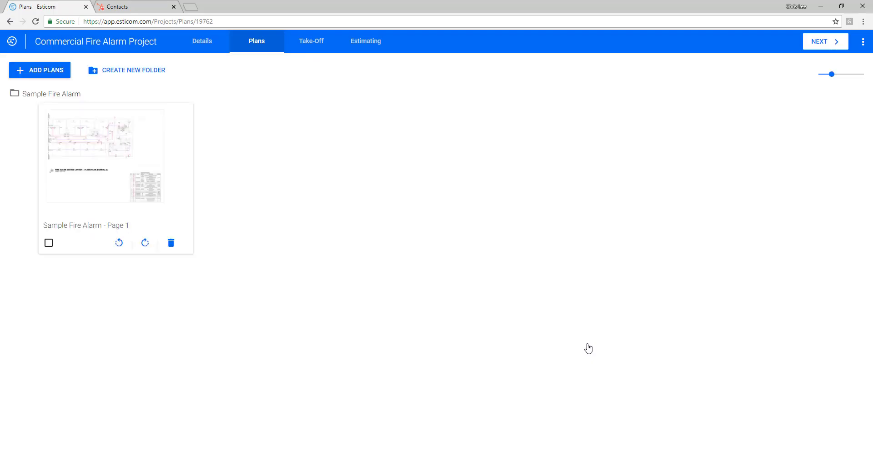
click(313, 43)
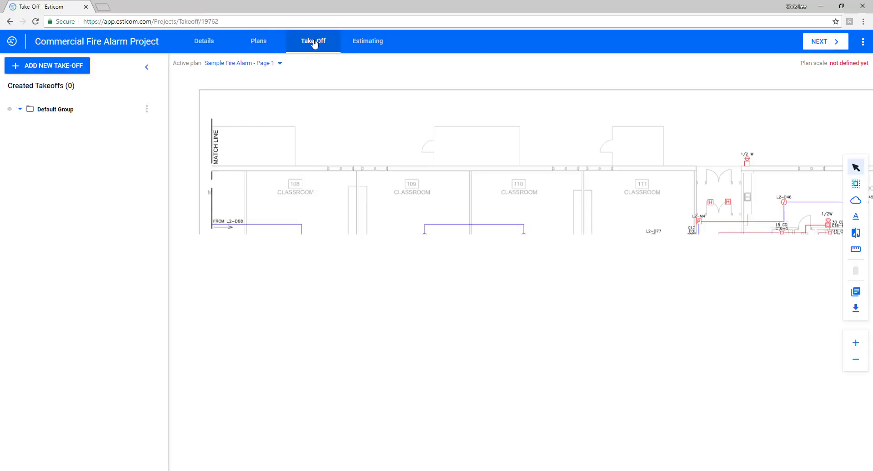
Step: Measure a 3 ft reference line and apply the resulting 1/8.19" scale to this plan
mouse_move(503, 388)
mouse_down()
mouse_move(463, 274)
mouse_move(465, 247)
mouse_up()
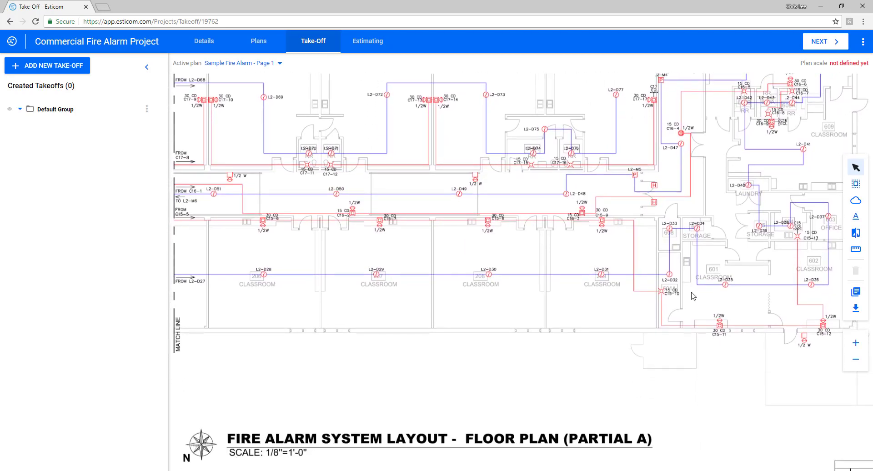
click(847, 64)
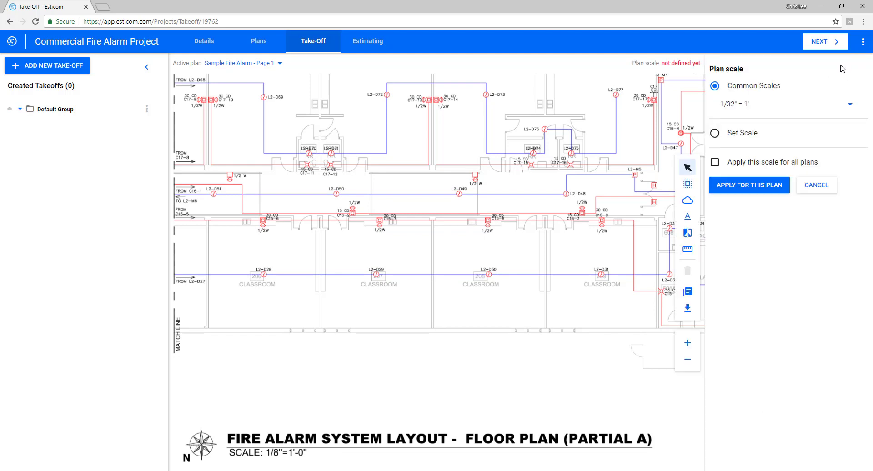
click(744, 106)
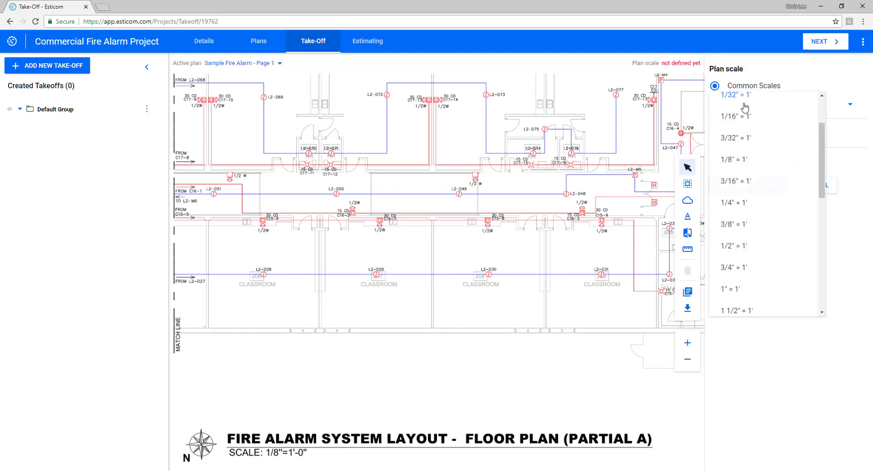
click(742, 160)
click(715, 133)
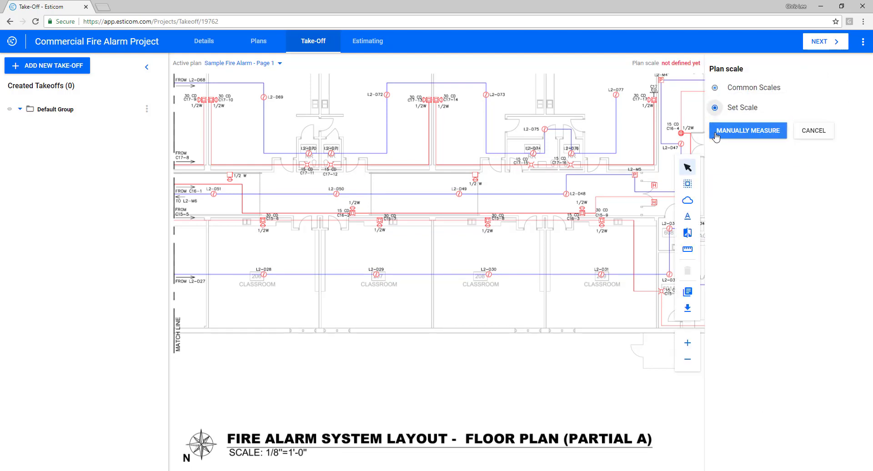
click(733, 135)
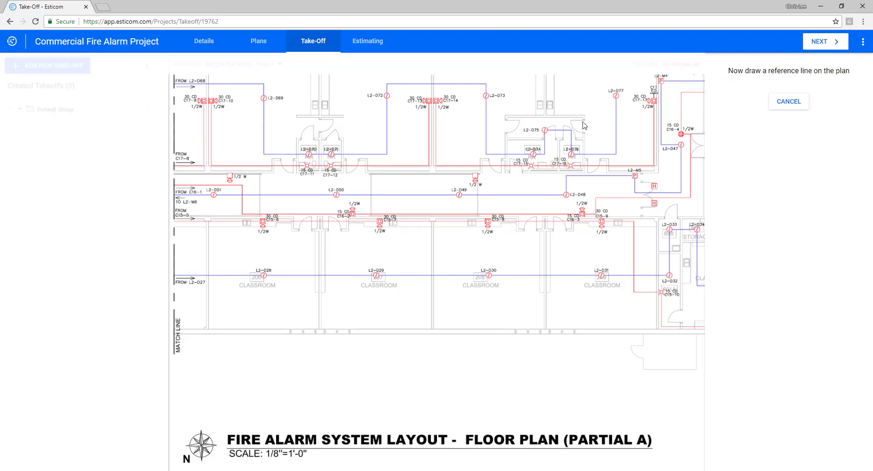
scroll(585, 124, up, 1)
click(585, 120)
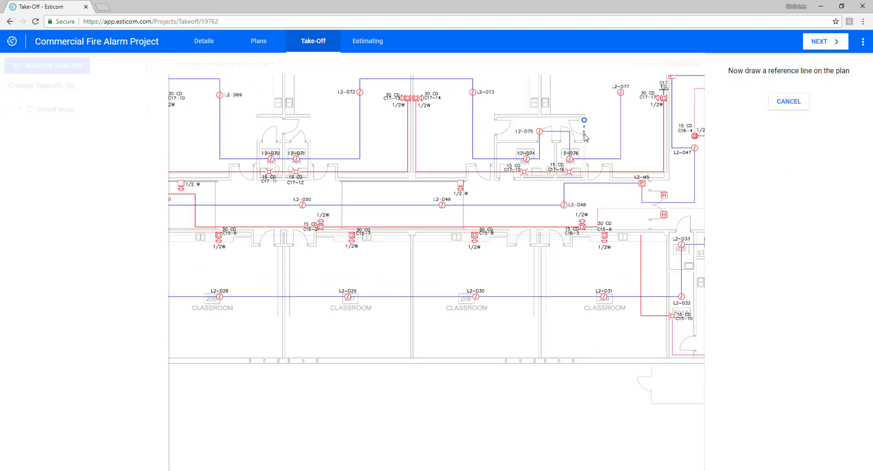
click(584, 134)
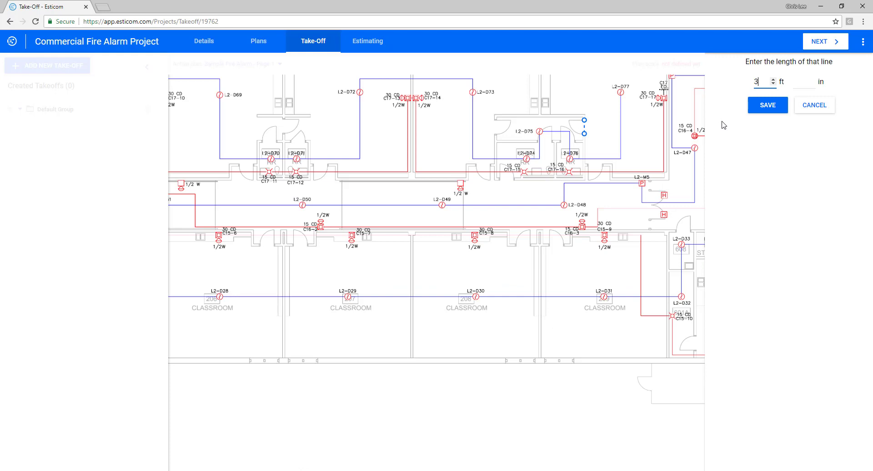
click(768, 104)
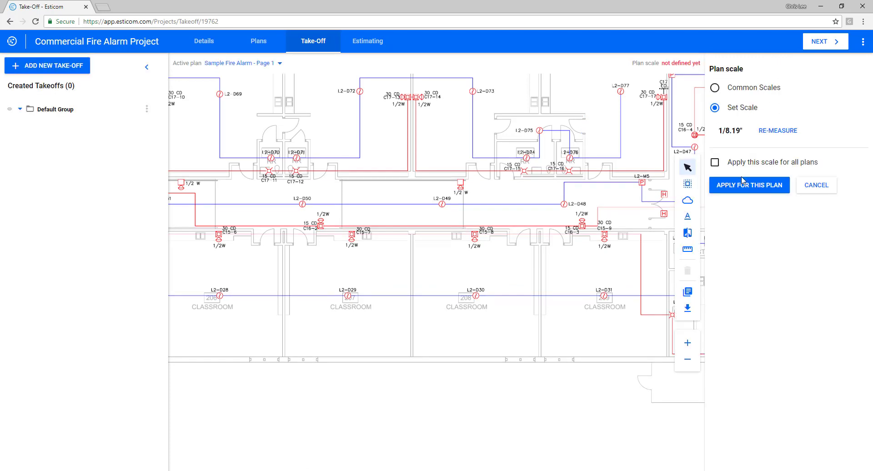
click(715, 163)
click(742, 187)
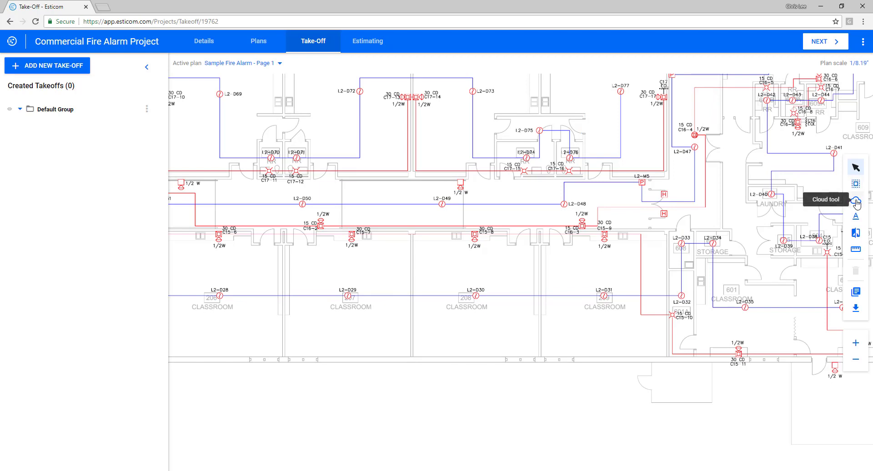
click(856, 233)
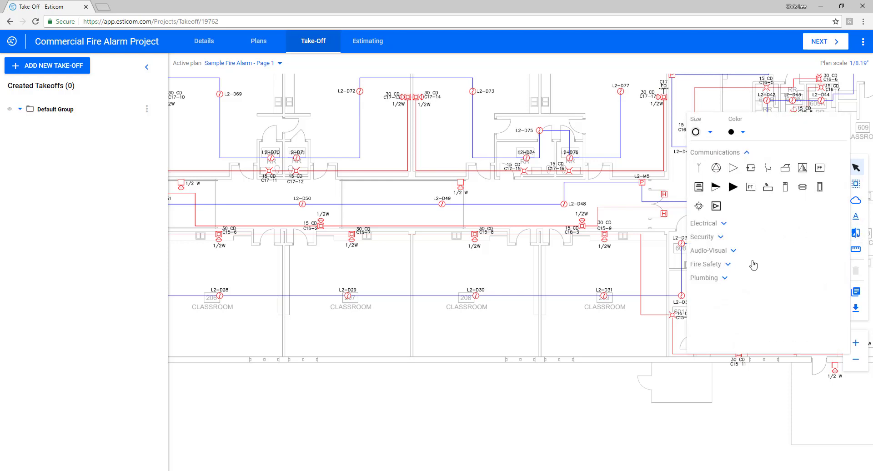
click(728, 265)
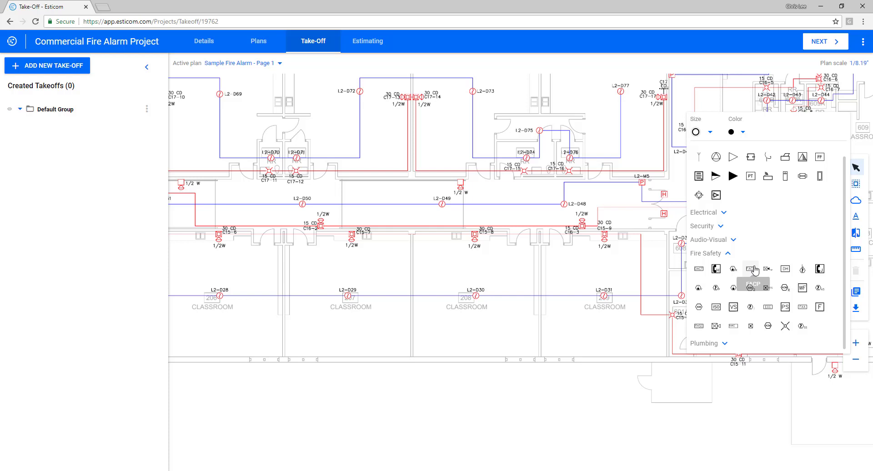
click(856, 233)
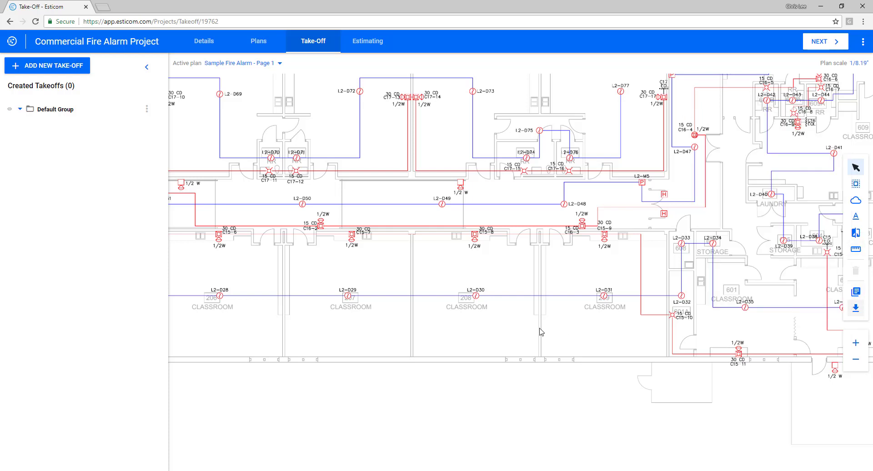
scroll(244, 136, down, 2)
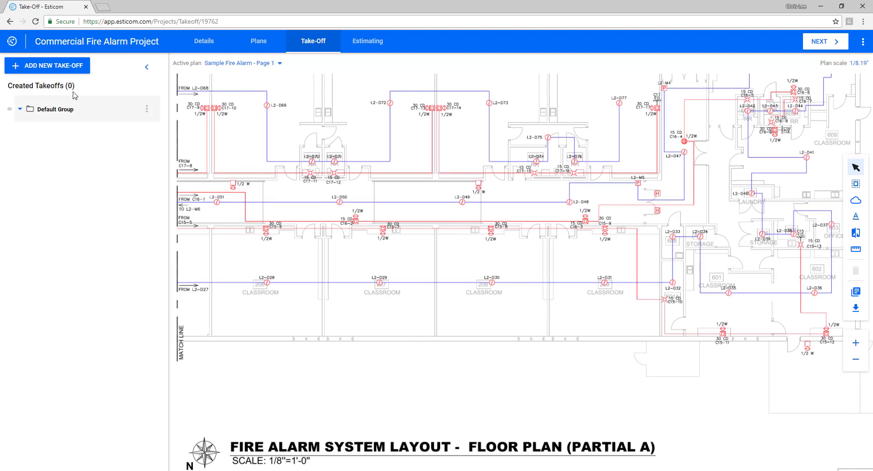
Step: Add a Horn Strobe - Wall Mounted - Indoor take-off with small red markers to the plan
click(48, 69)
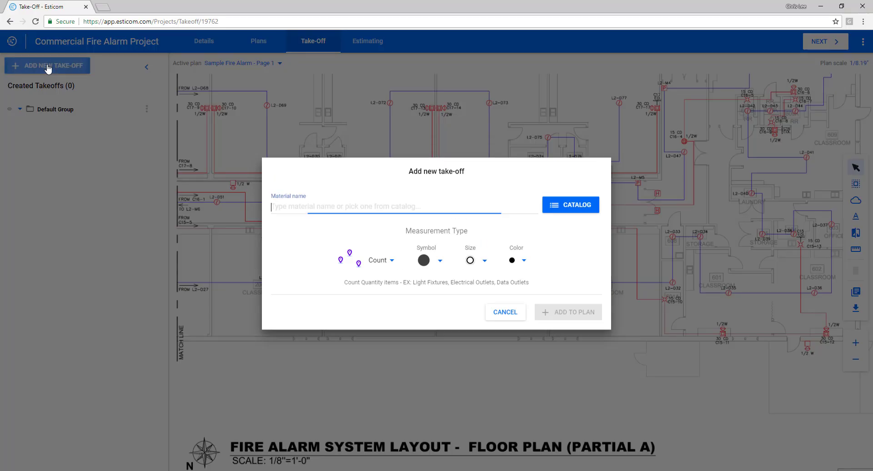
text(horn strobe)
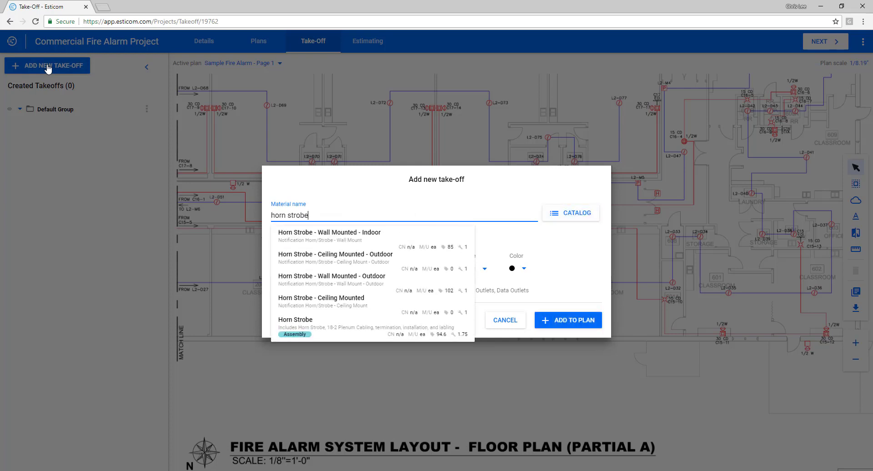
click(319, 243)
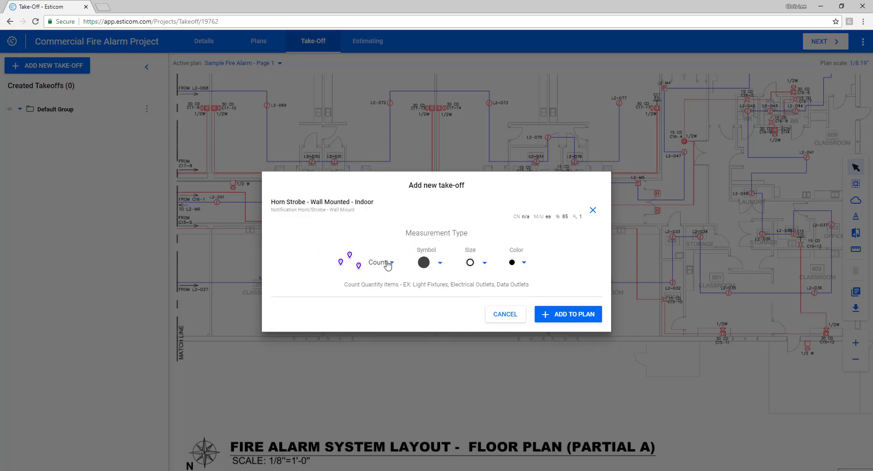
click(524, 263)
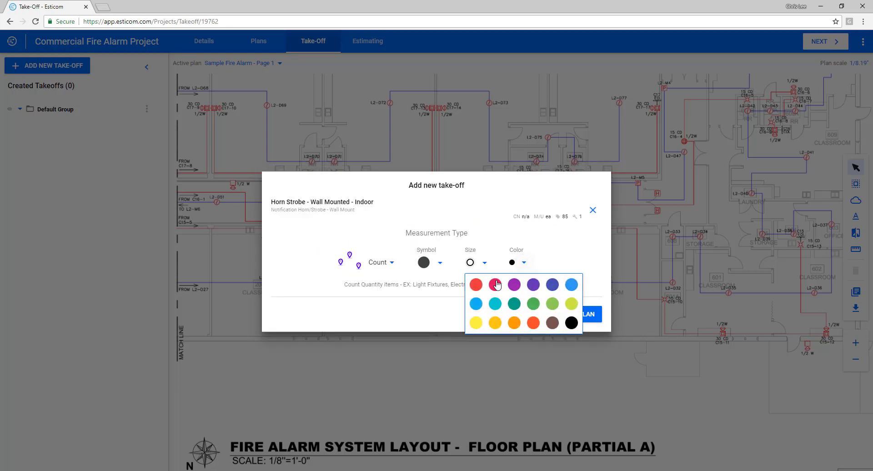
click(476, 285)
click(485, 264)
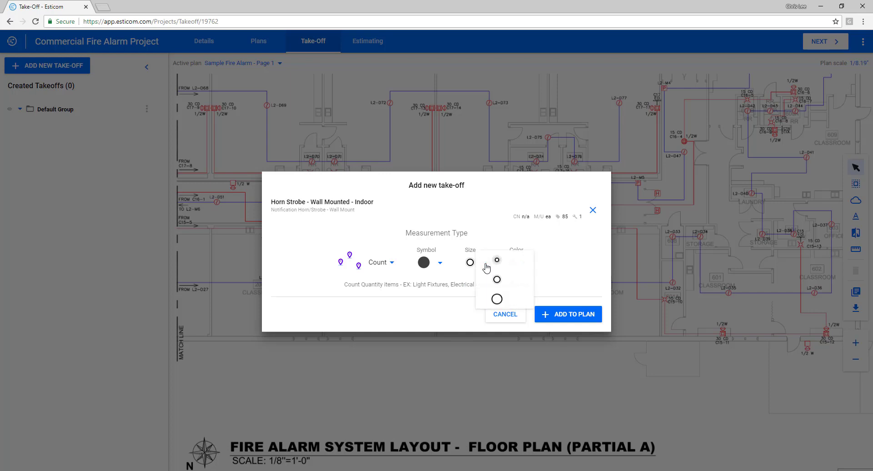
click(500, 262)
click(565, 319)
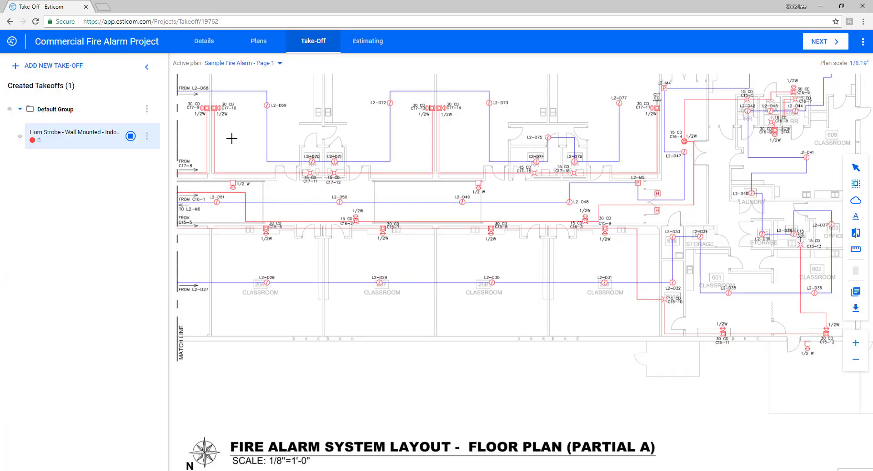
Step: Count the remaining horn strobes, including L2-D33 and those near C16-9 and C17-17, totaling 12
click(214, 108)
click(383, 228)
click(605, 230)
click(673, 232)
drag(701, 228, 510, 241)
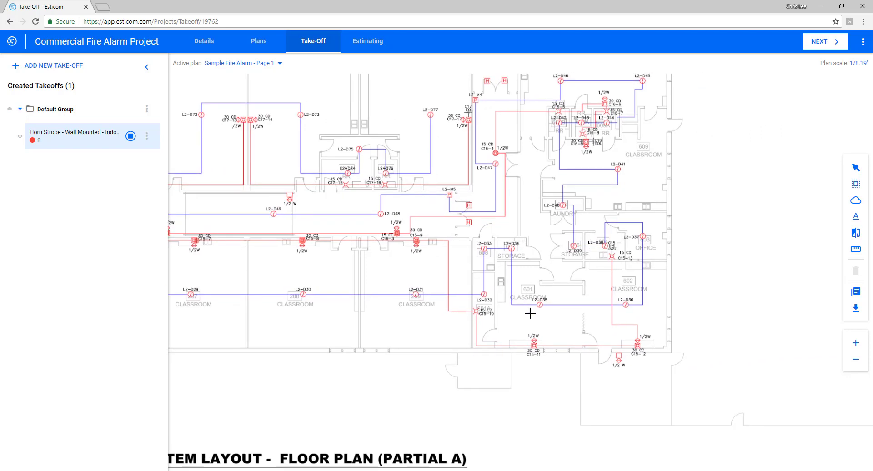
click(638, 344)
click(587, 144)
click(470, 120)
drag(291, 170, 506, 174)
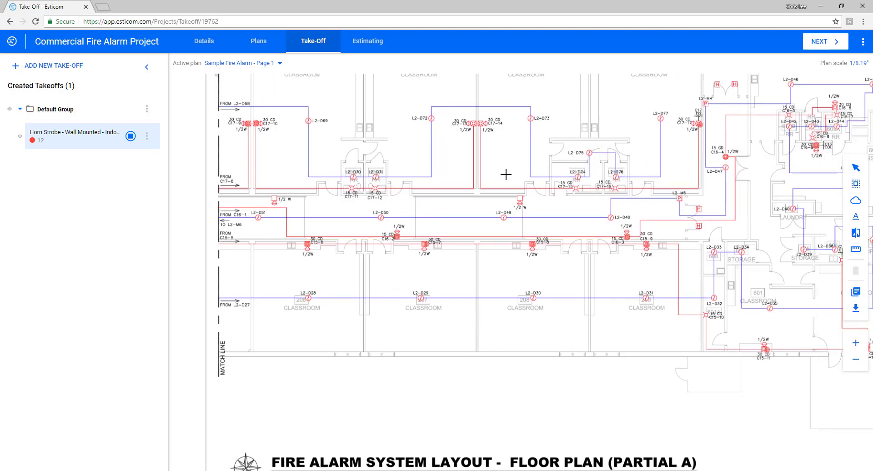
Step: Add a purple addressable Smoke Detector count take-off to the plan
click(64, 69)
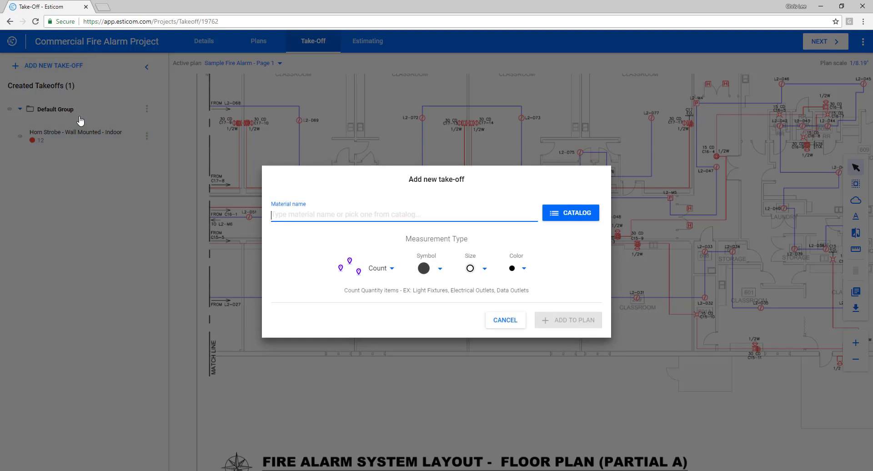
text(smoke d)
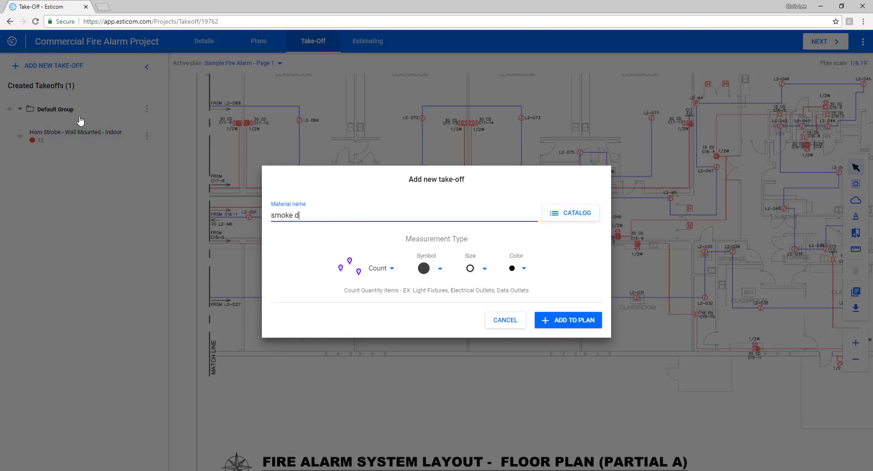
text(ete)
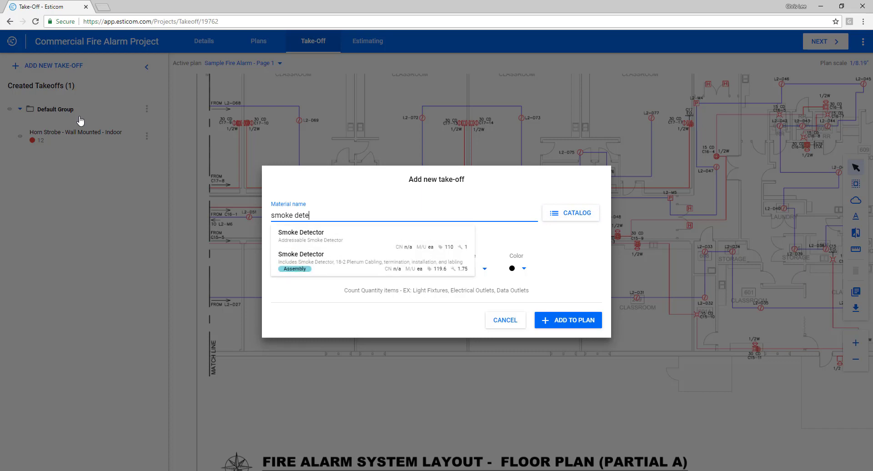
click(330, 239)
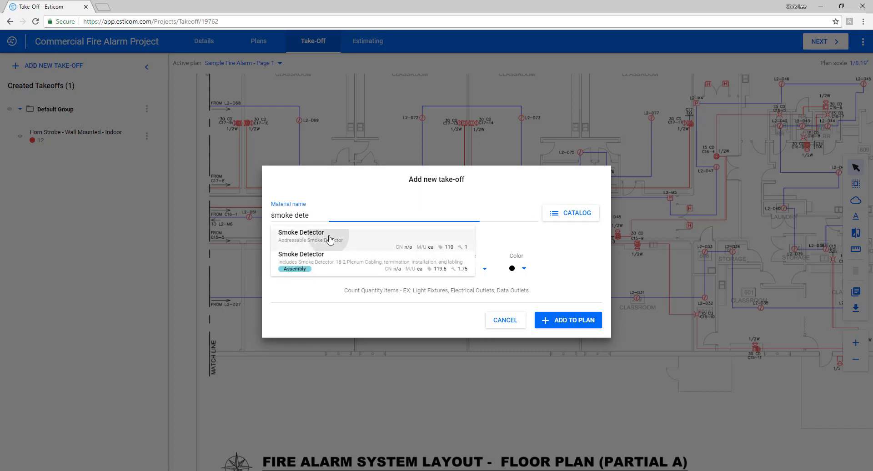
click(524, 264)
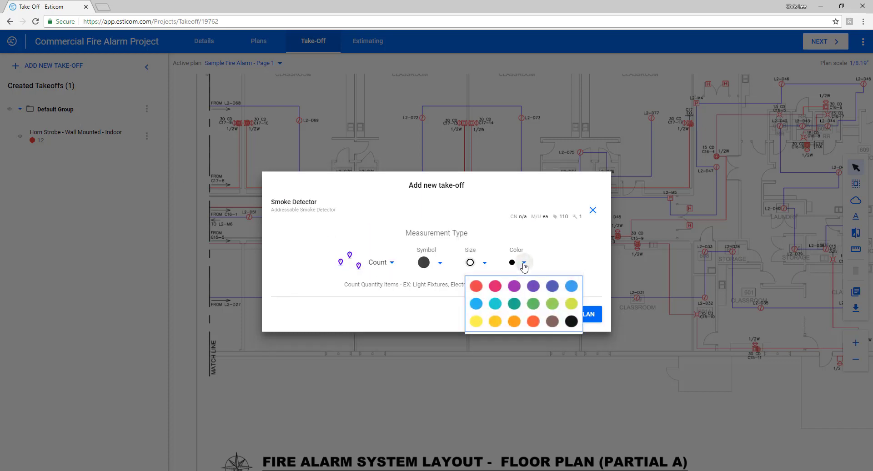
click(514, 286)
click(561, 314)
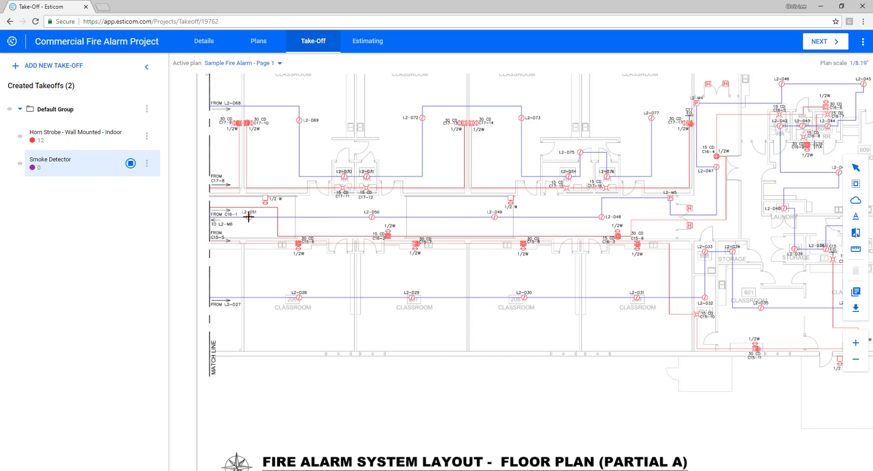
Step: Count smoke detectors L2-D69 to D72, D49, D50, D29 to D31, D34 and D76
click(344, 176)
click(299, 121)
click(367, 178)
click(424, 119)
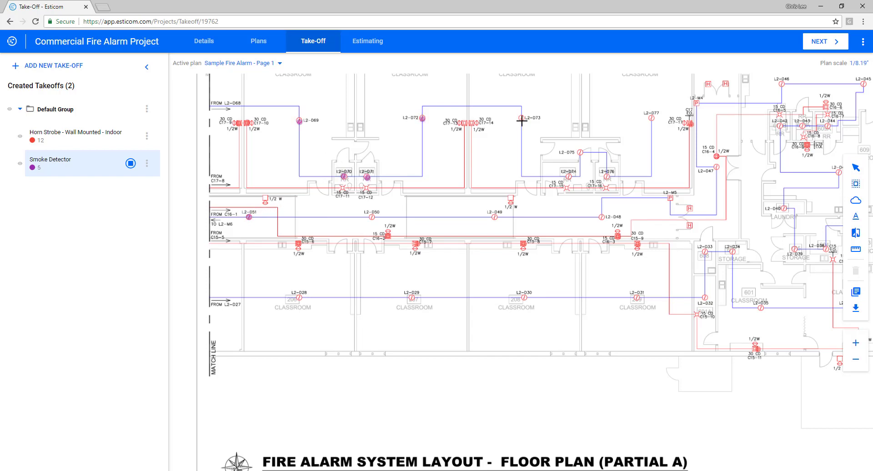
click(495, 217)
click(371, 217)
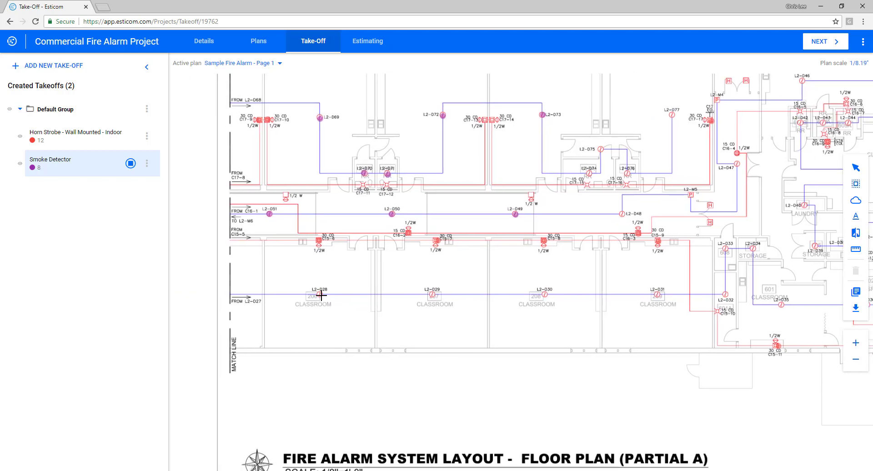
click(431, 294)
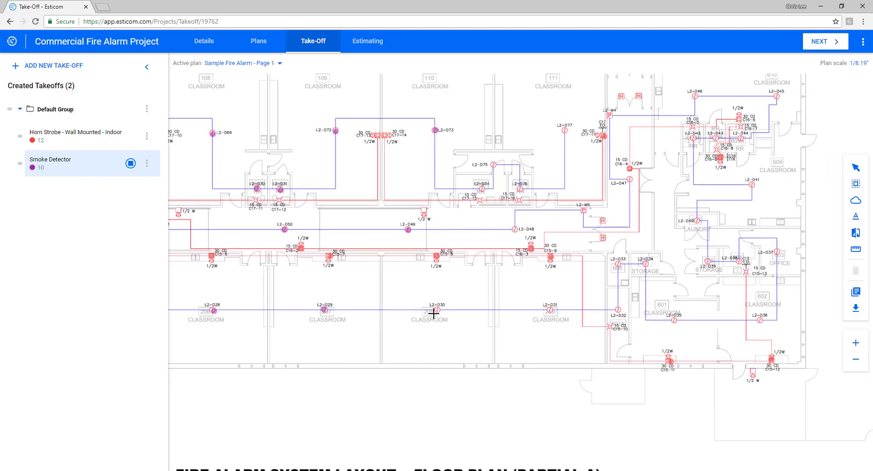
click(438, 310)
click(550, 310)
click(646, 264)
click(520, 189)
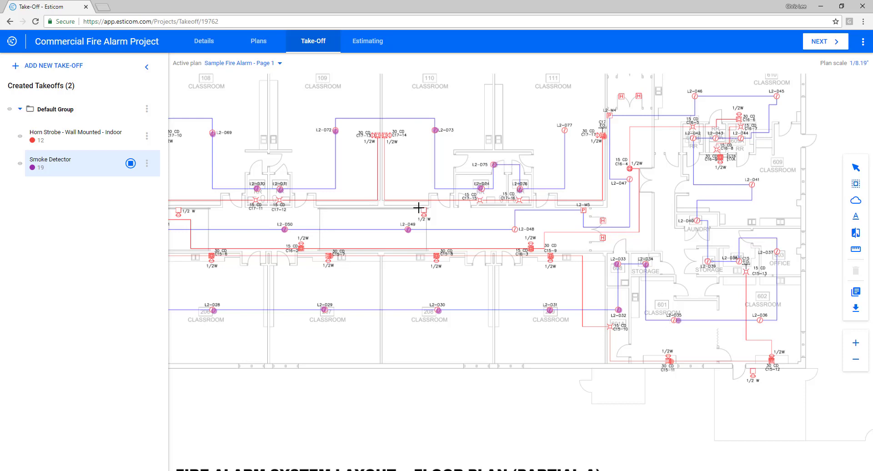
drag(419, 208, 479, 208)
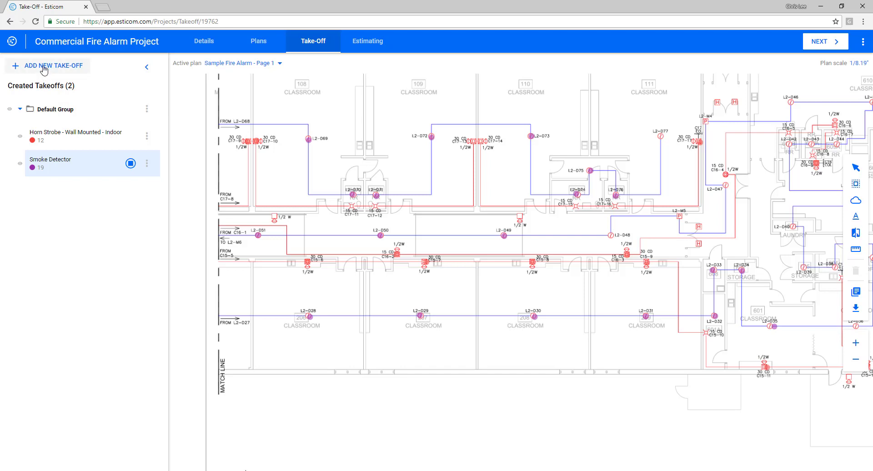
Step: Add a red linear 18-2 Fire Cable Plenum take-off to the plan
click(46, 66)
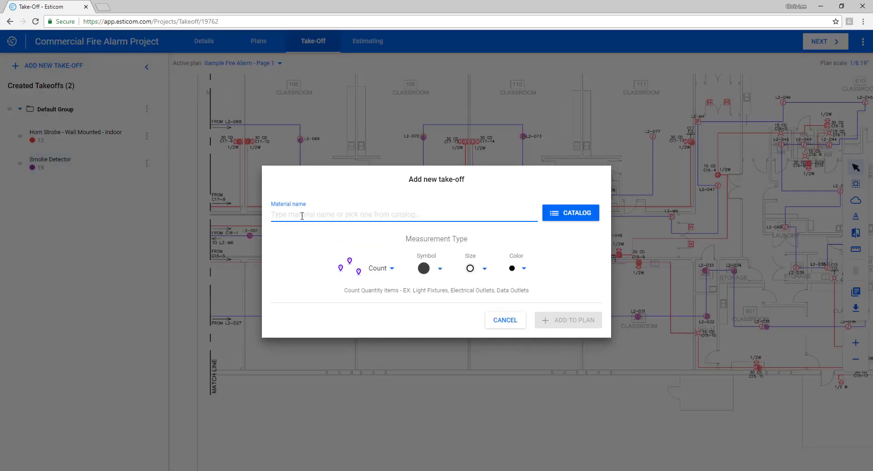
text(18-2)
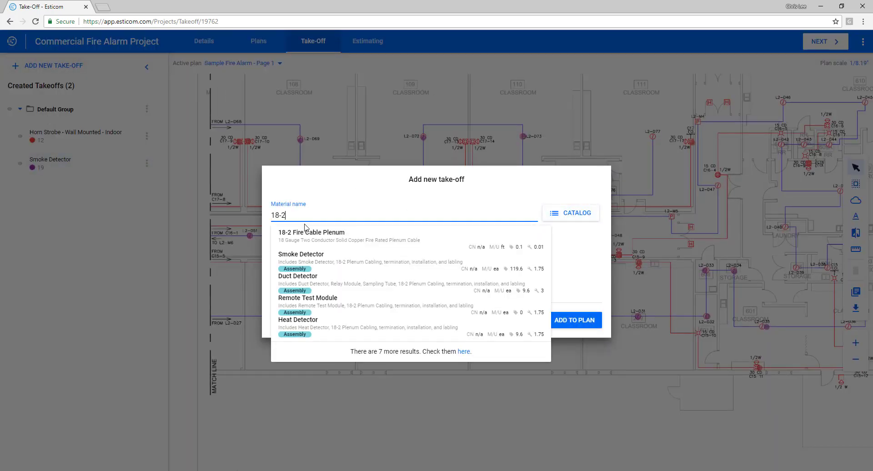
click(306, 243)
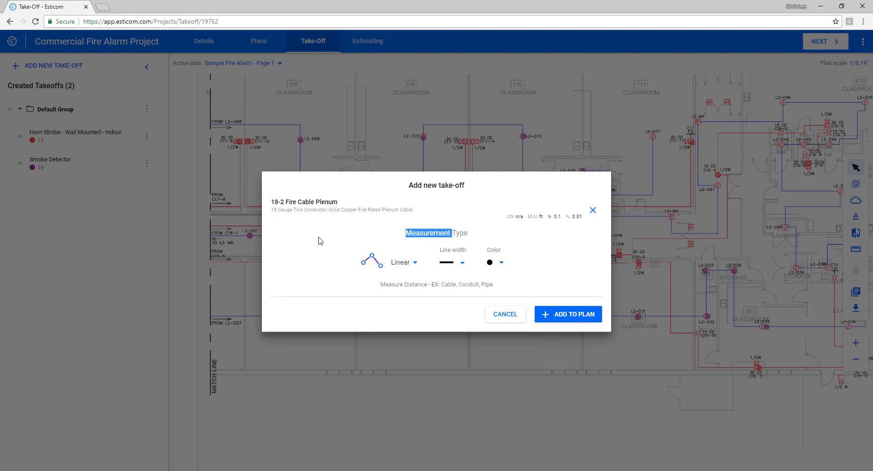
click(501, 263)
click(454, 284)
click(560, 314)
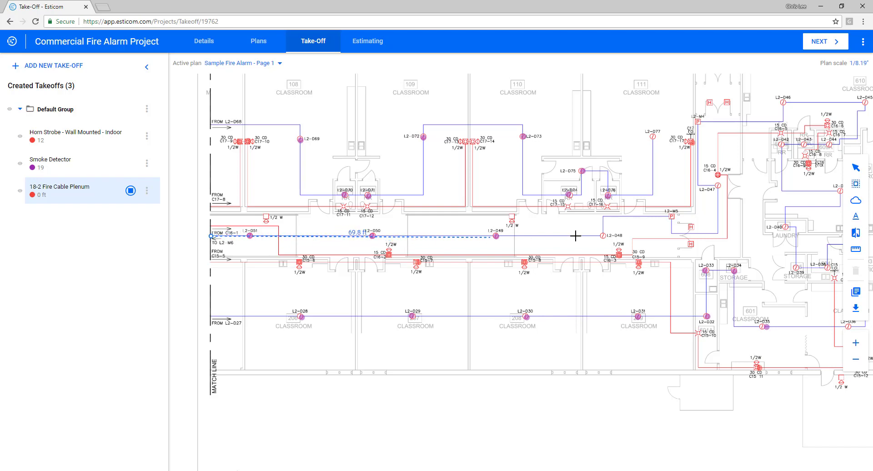
Step: Start the cable run along the C16-1 corridor and route it up toward the upper-right rooms
click(603, 236)
click(603, 217)
click(672, 216)
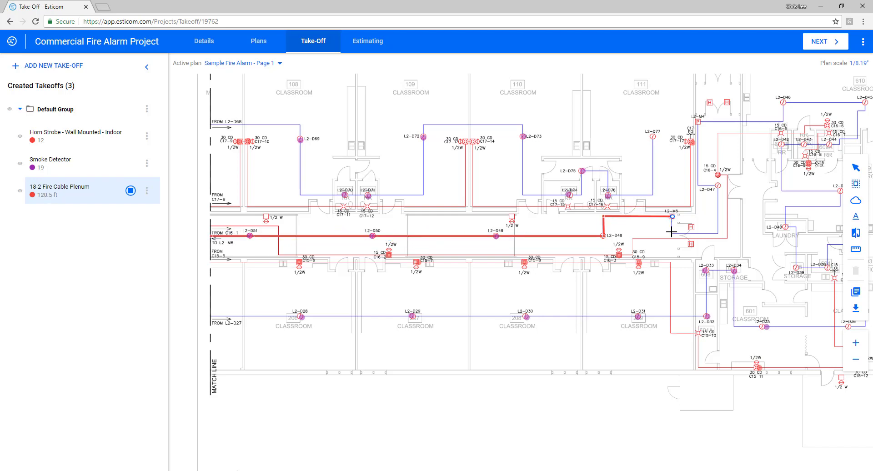
click(672, 234)
click(719, 233)
click(719, 186)
click(699, 186)
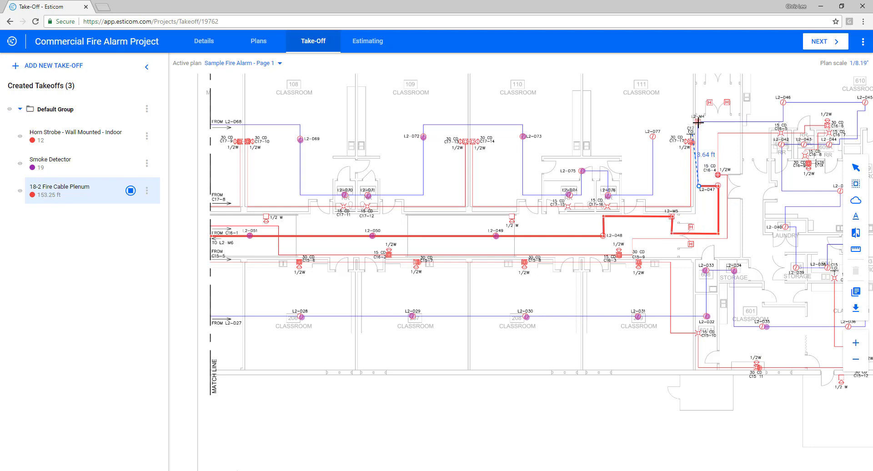
click(699, 120)
drag(708, 124, 585, 119)
Step: Extend the cable from L2-M4 past L2-D46 and L2-D45 down to L2-D41
click(662, 117)
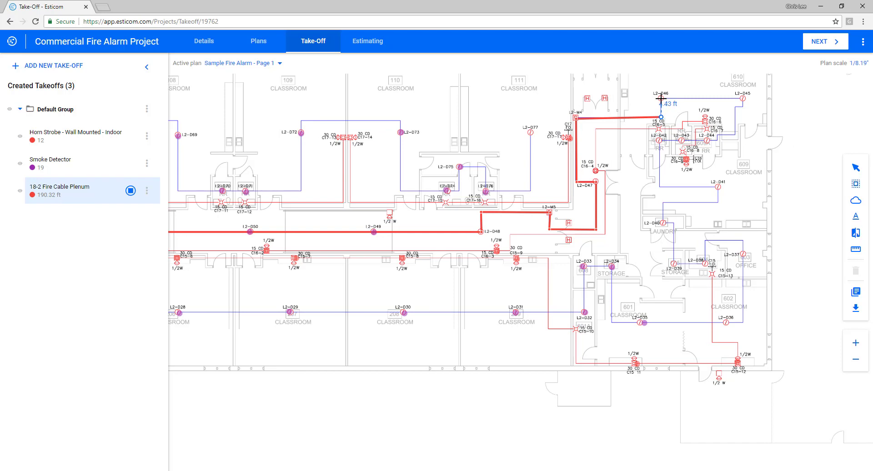
click(661, 98)
click(743, 98)
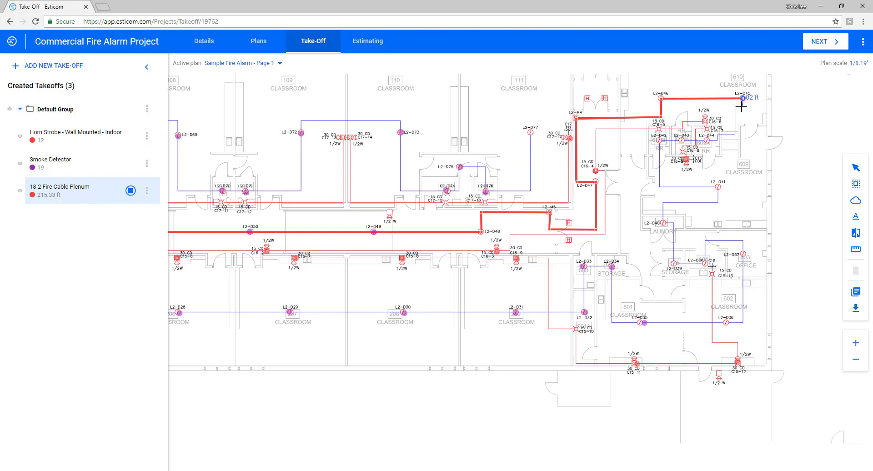
click(735, 108)
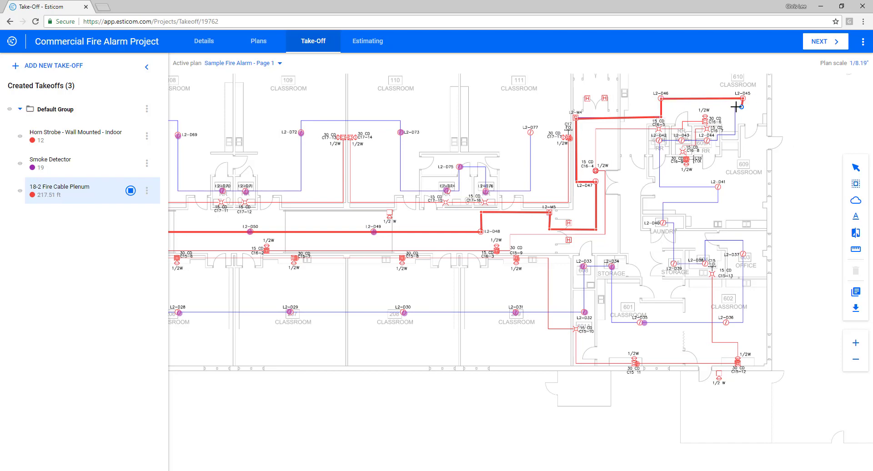
click(734, 134)
click(718, 141)
click(659, 140)
click(660, 187)
click(717, 187)
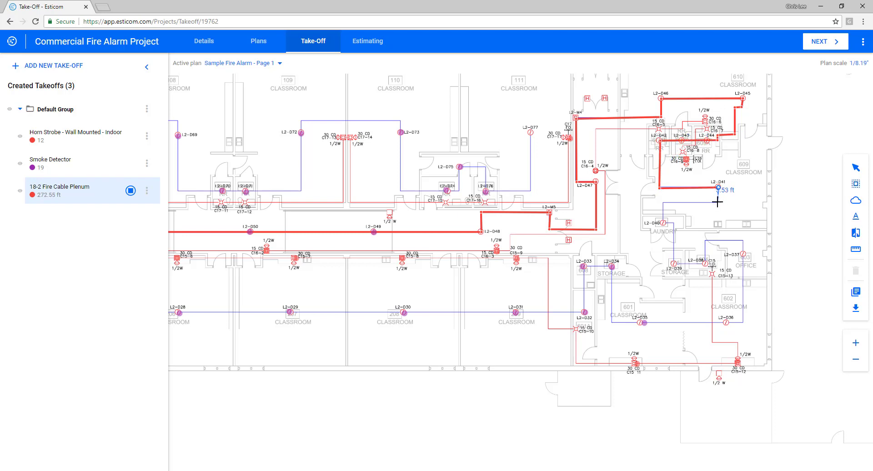
Step: Continue the cable to L2-D40, then remove the misplaced points after it
click(717, 202)
click(664, 203)
click(663, 223)
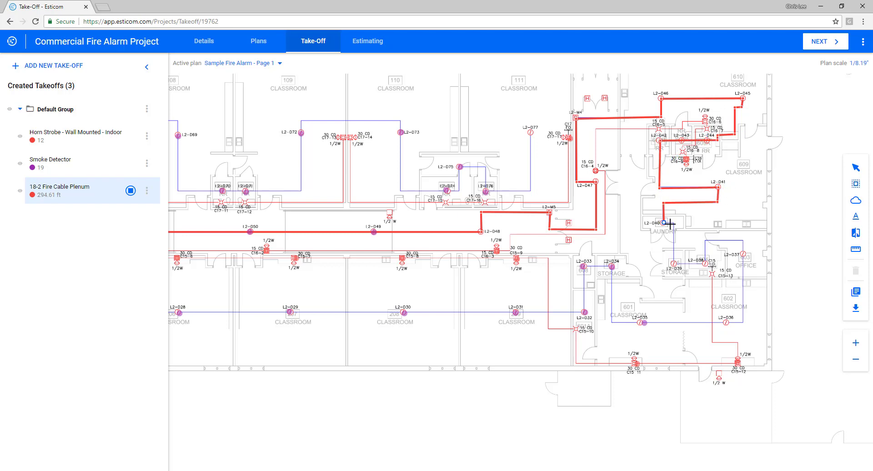
click(634, 224)
click(638, 247)
click(643, 260)
click(606, 253)
key(BackSpace)
key(BackSpace)
key(BackSpace)
key(BackSpace)
key(BackSpace)
Step: Reroute the cable from L2-D40 around the lower rooms to L2-D33 and L2-D32
click(663, 223)
click(674, 223)
click(673, 263)
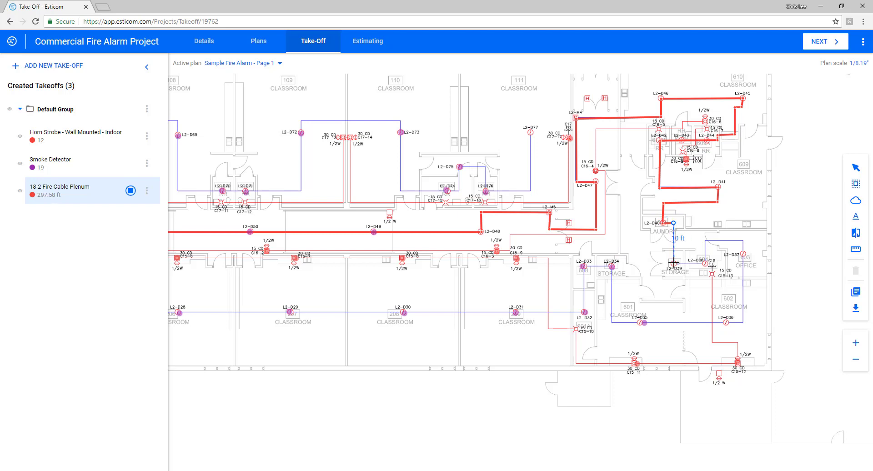
click(706, 264)
click(705, 240)
click(743, 240)
click(742, 323)
click(612, 323)
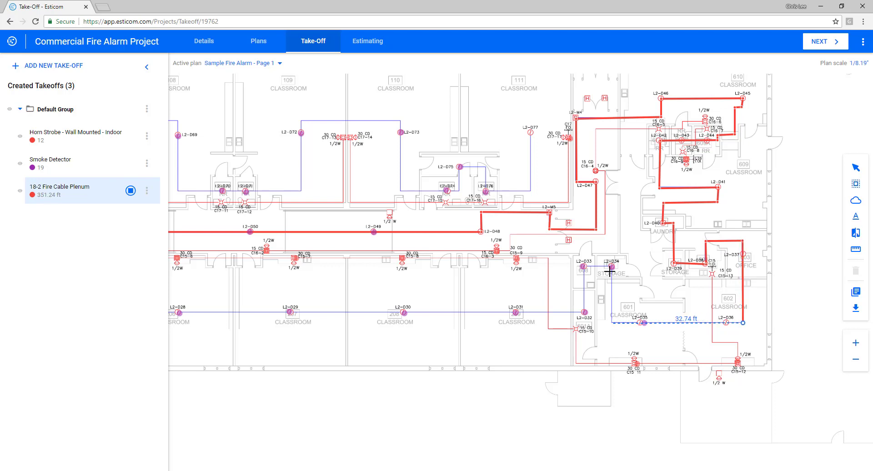
click(612, 267)
click(584, 266)
click(584, 312)
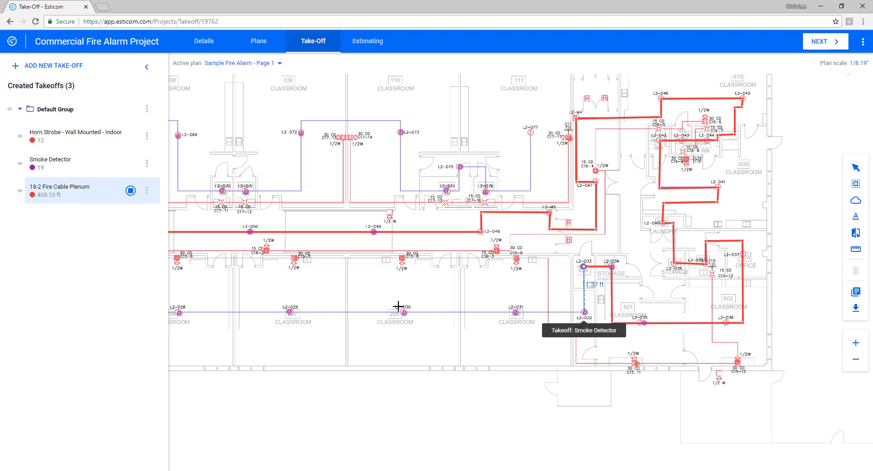
Step: Finish the cable run at L2-D27, bringing the take-off to 540.53 ft
scroll(458, 296, left, 5)
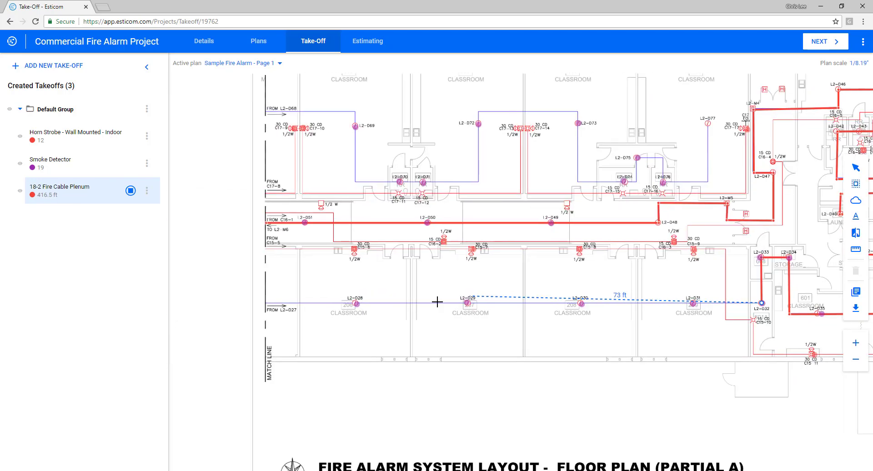
double_click(272, 303)
drag(500, 279, 397, 285)
drag(499, 244, 535, 339)
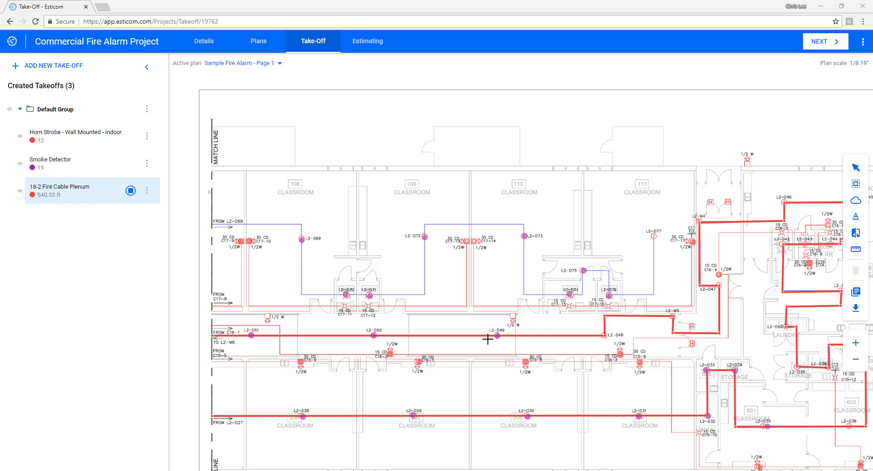
Step: Move the cable take-off into a new group named Pre-Wire
click(97, 198)
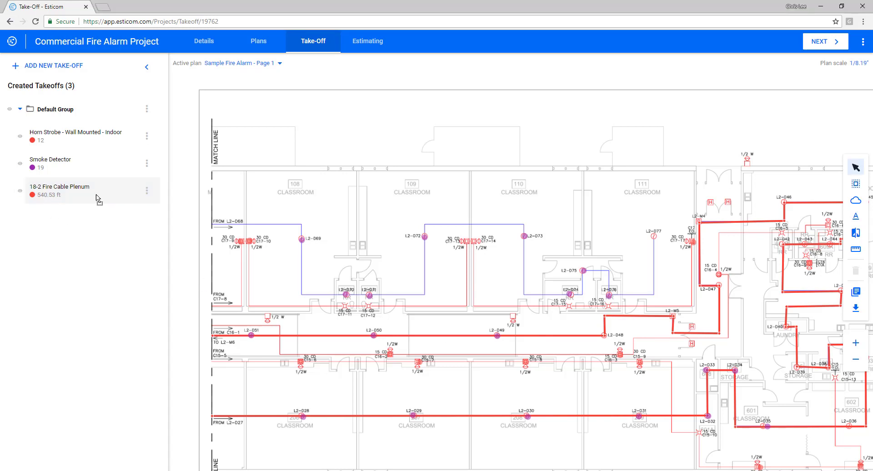
drag(97, 199, 99, 91)
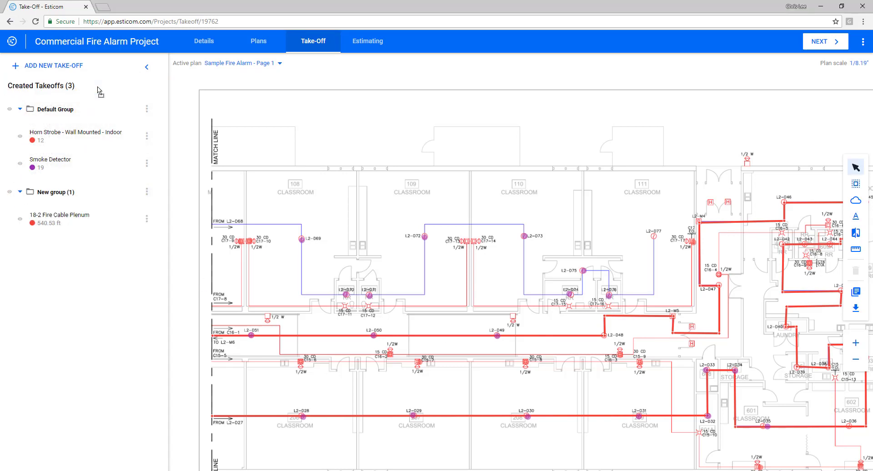
double_click(58, 192)
text(Pre-Wire)
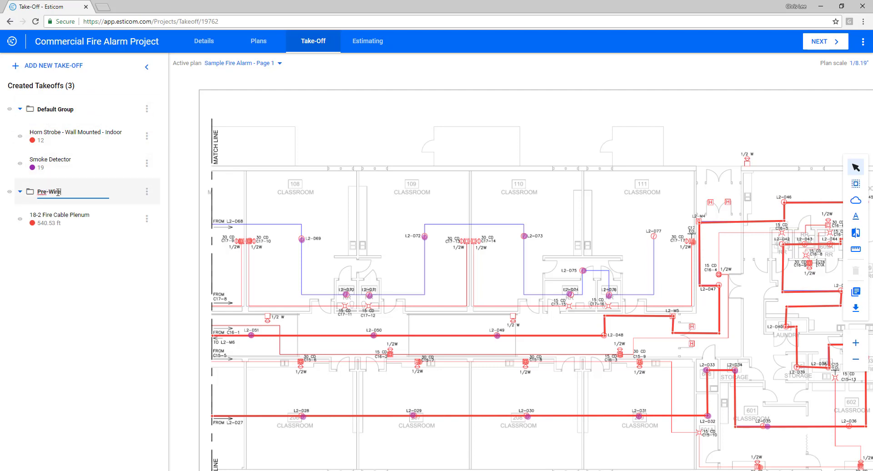
key(Return)
Step: Rename the Default Group to Devices and list Pre-Wire above it
double_click(63, 108)
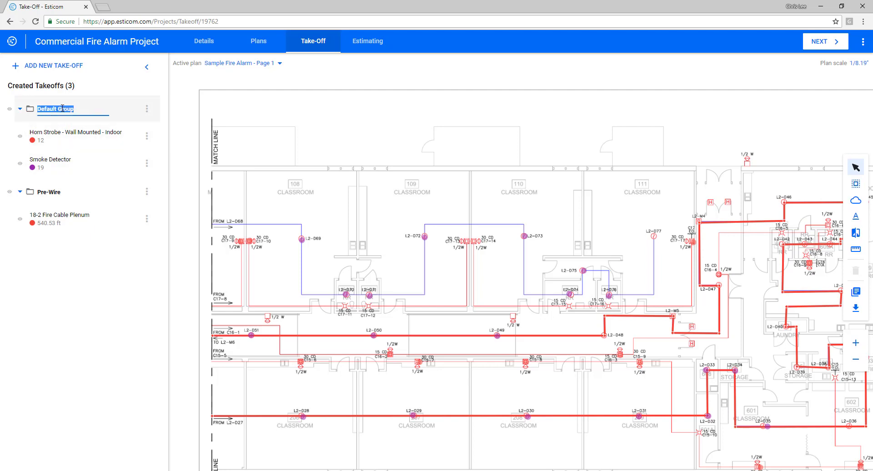
text(Devices)
key(Return)
drag(31, 193, 28, 116)
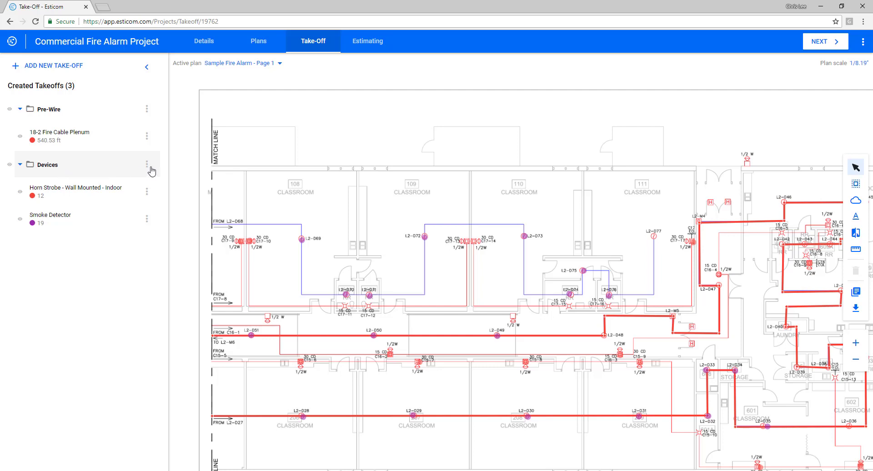
Step: In Estimating, price the Pre-Wire cable at 600 ft, $0.80/ft material and 0.0075 labor hours per foot
click(364, 41)
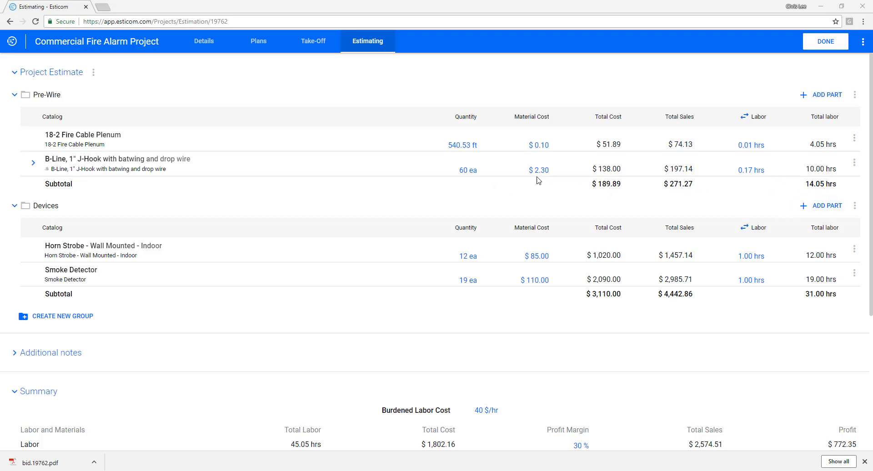
click(466, 149)
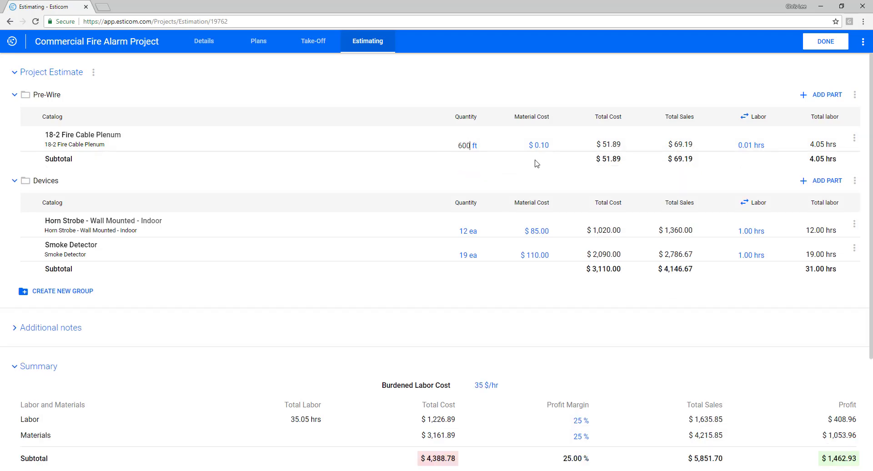
key(Tab)
text(0.8)
key(Tab)
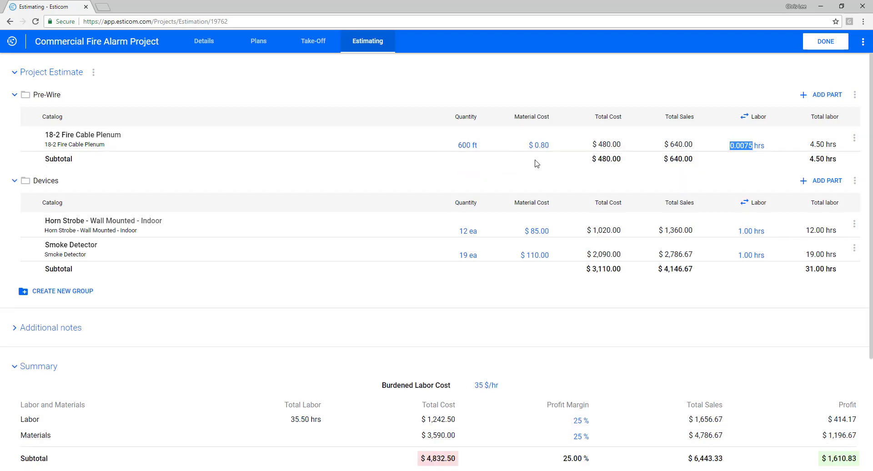
key(Return)
Step: Find the B-Line 1" J-Hook batwing and drop wire assembly, add it to Pre-Wire, and set quantity 60
click(828, 95)
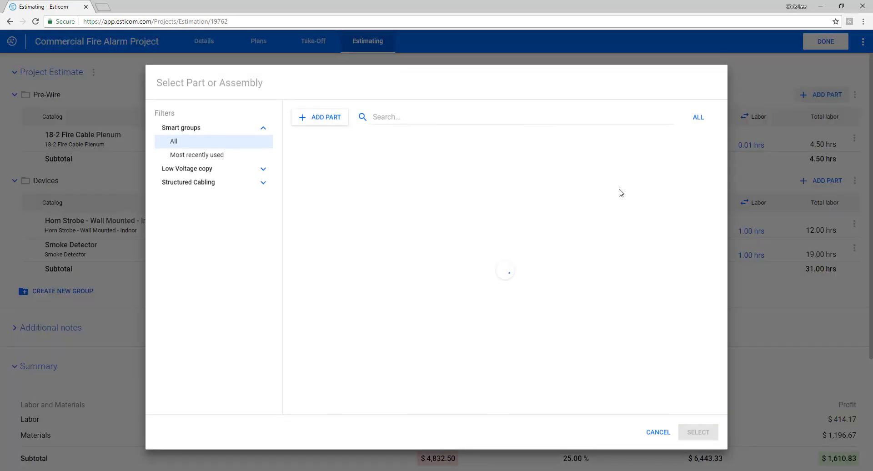
click(385, 118)
text(1)
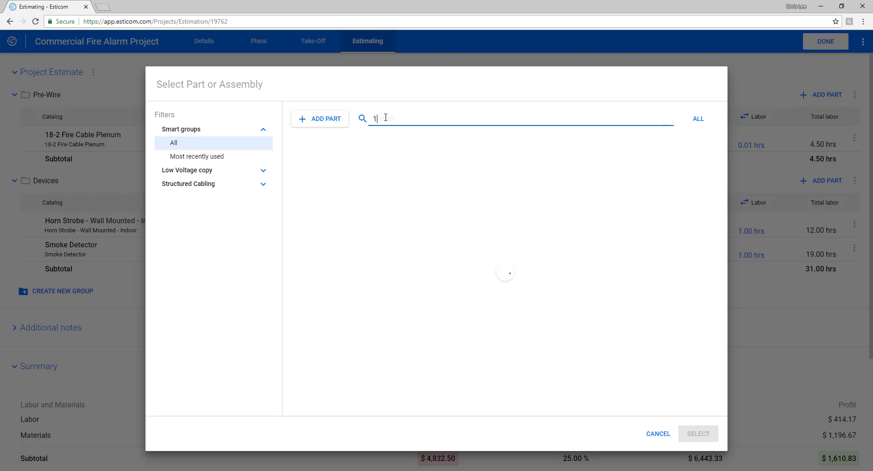
text(" J-hook)
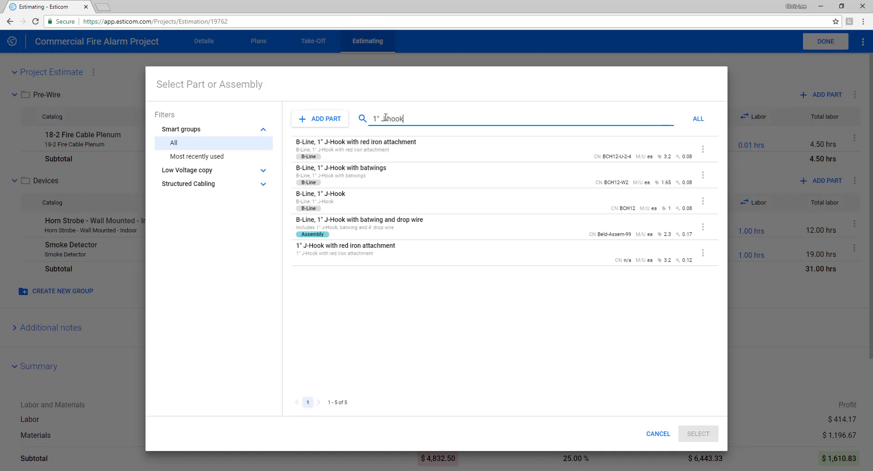
click(383, 225)
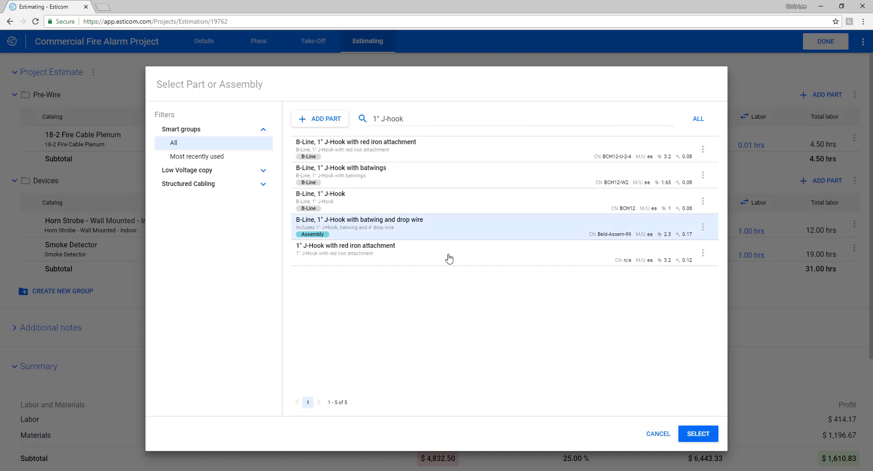
click(697, 433)
click(465, 172)
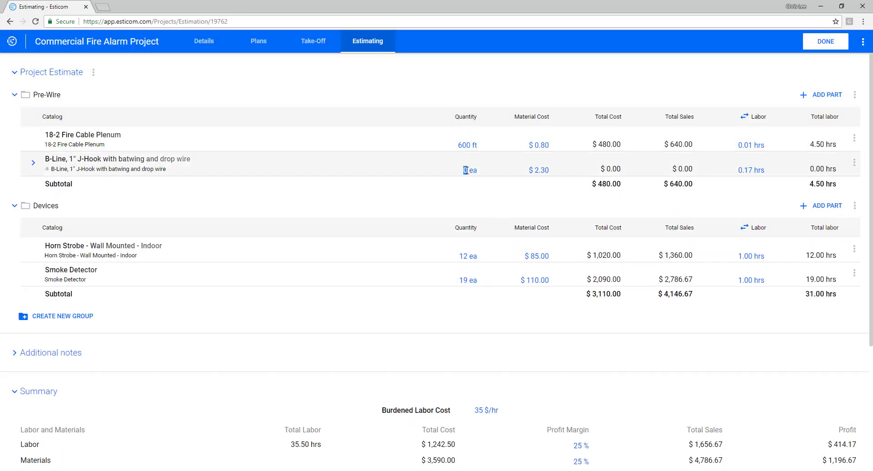
text(60)
key(Tab)
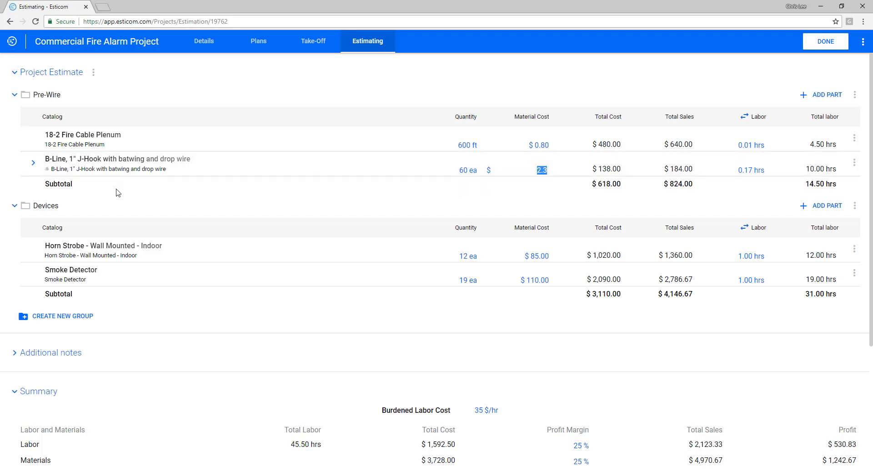
click(32, 164)
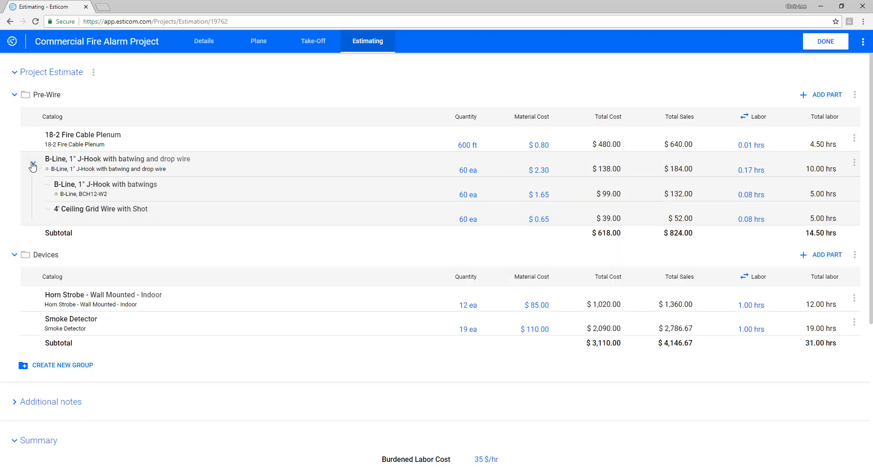
click(32, 164)
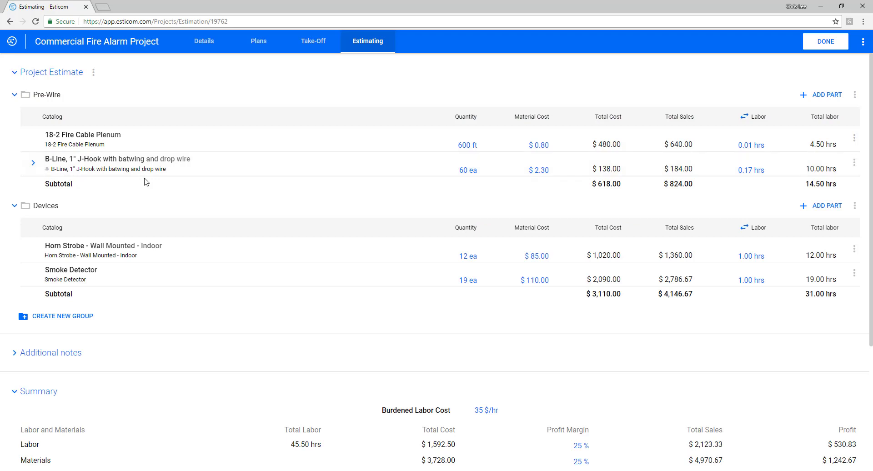
Step: Create a new estimate group named 'Head End Equipment'
click(91, 316)
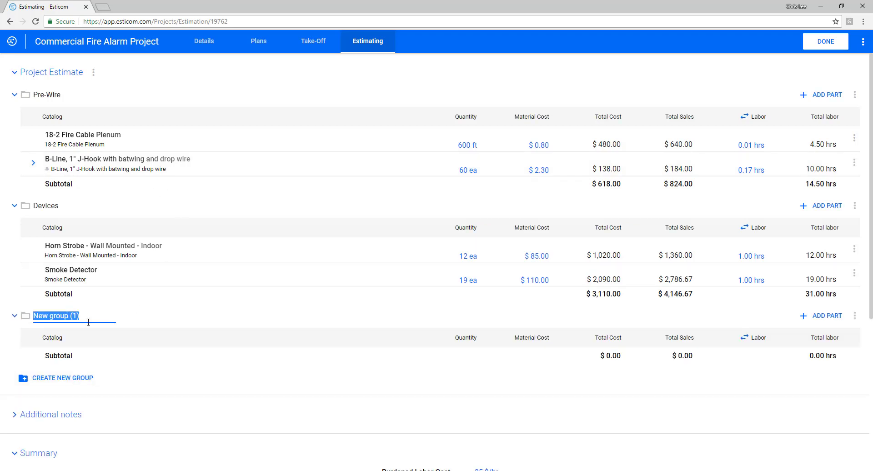
text(Head End Equipment)
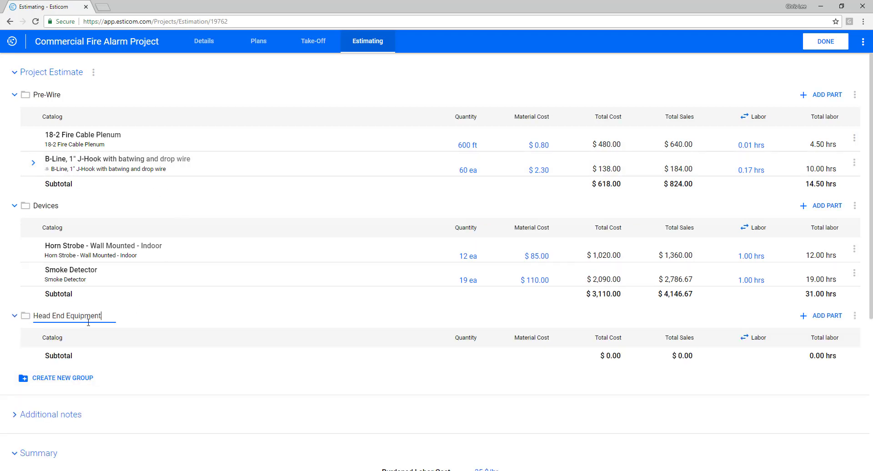
key(Return)
Step: Add a Control Panel Kit to the Head End Equipment group with quantity 1
click(821, 315)
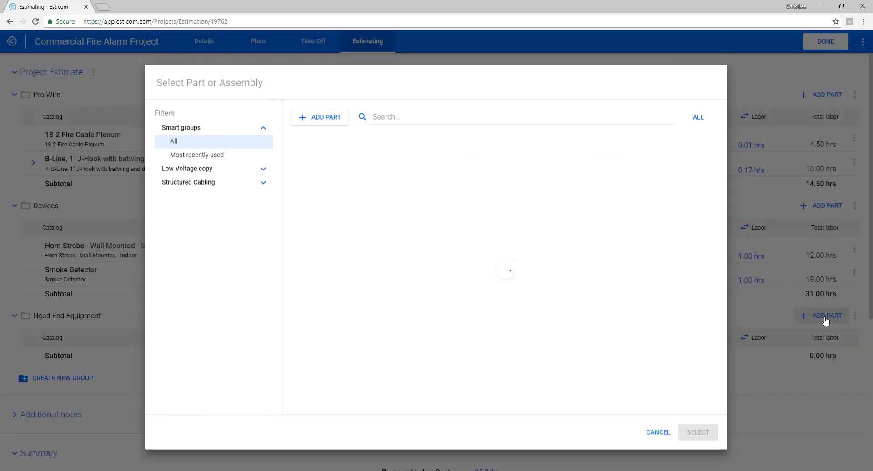
click(411, 118)
text(control panel)
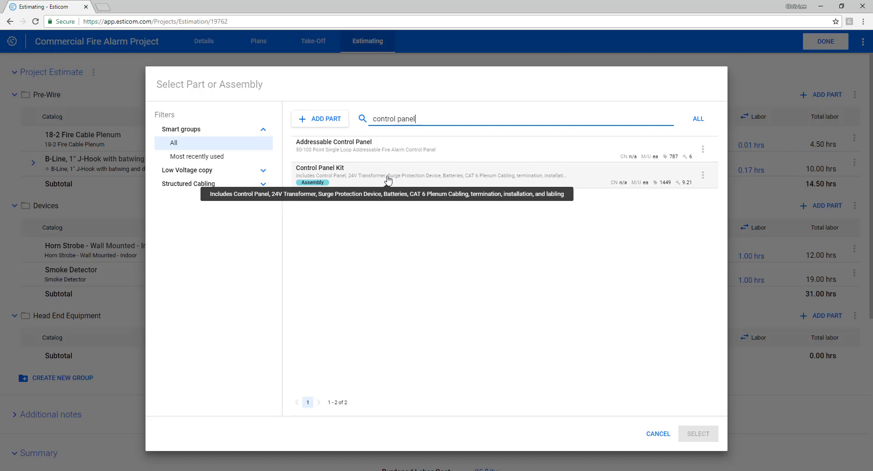
click(388, 178)
click(698, 434)
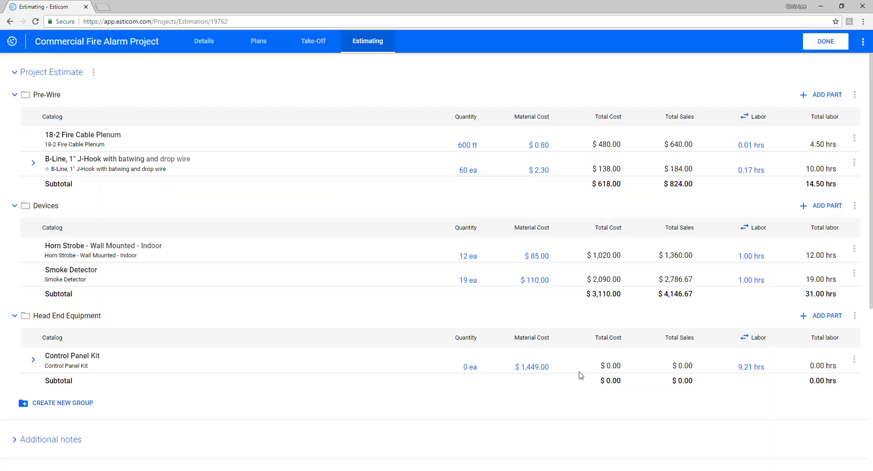
click(471, 372)
text(1)
key(Tab)
click(736, 390)
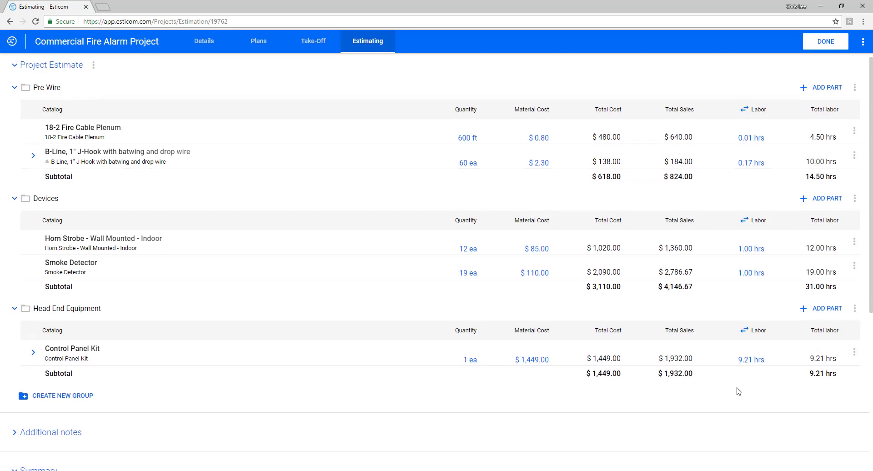
scroll(738, 390, down, 4)
scroll(682, 355, down, 1)
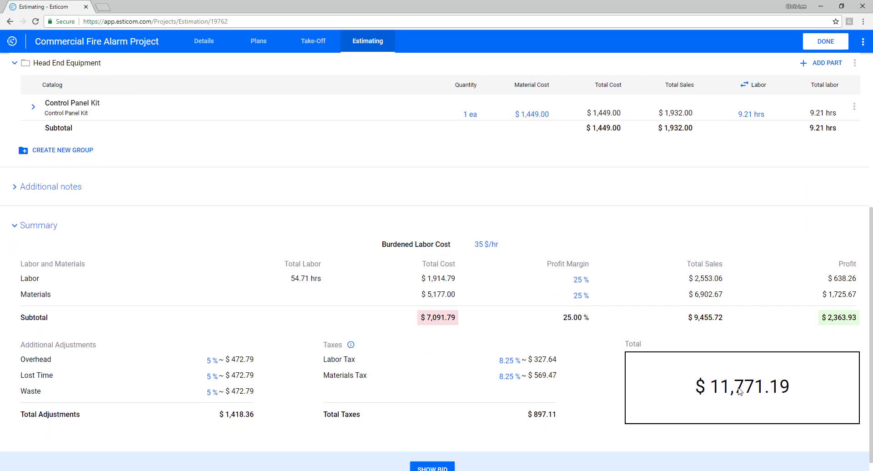
click(14, 172)
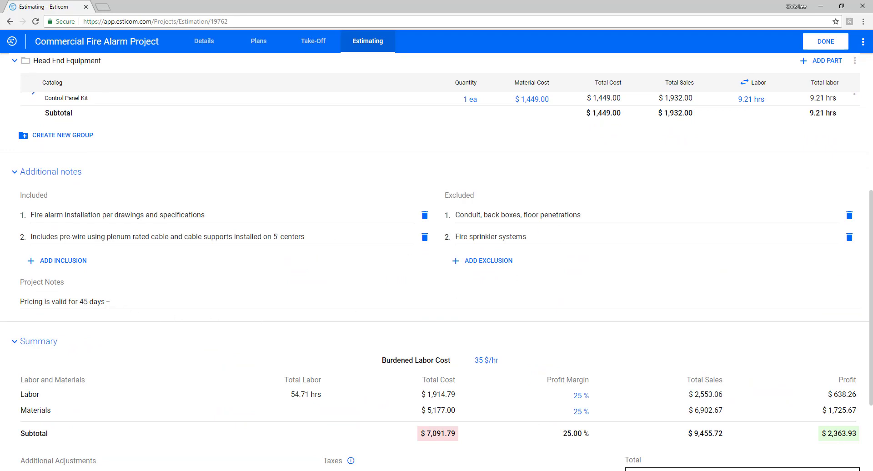
click(14, 172)
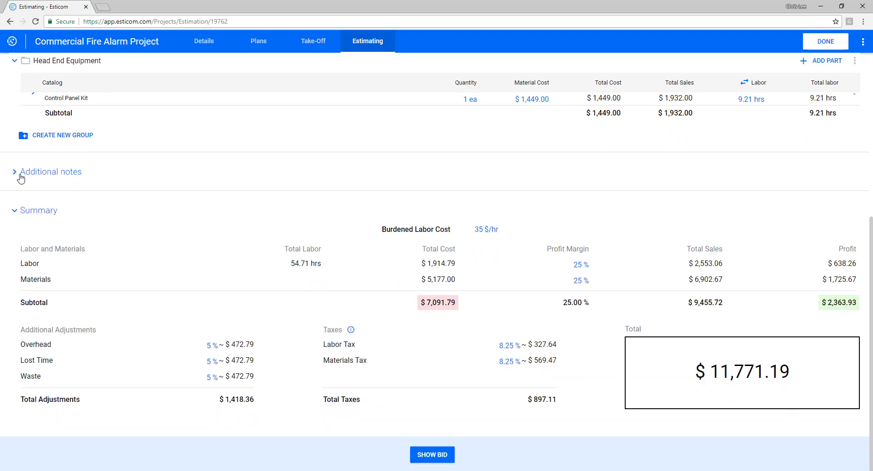
Step: Set burdened labor cost to 40 $/hr and both labor and materials profit margins to 30%
click(485, 230)
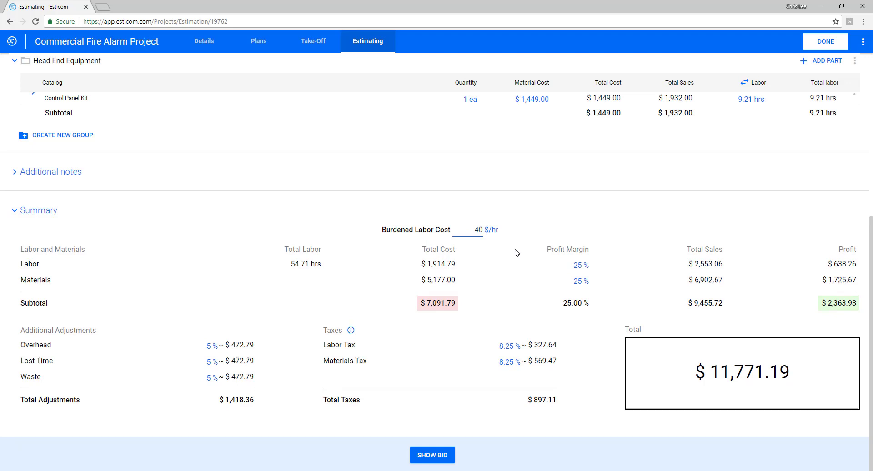
key(Return)
click(511, 262)
text(30)
click(580, 280)
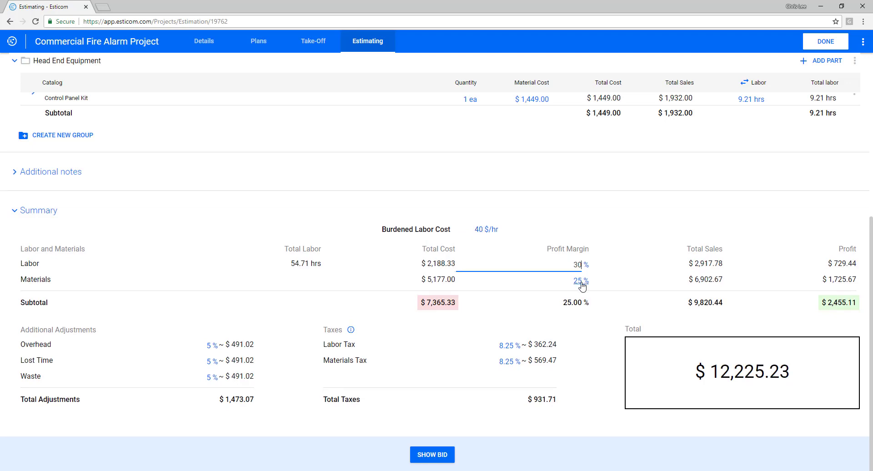
text(30)
key(Return)
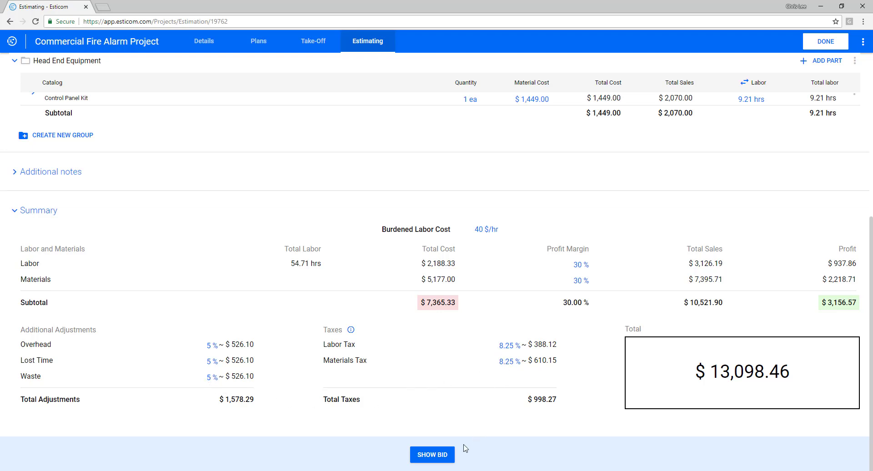
Step: Review the $13,098.46 bid as quote 2053, then export it to PDF
click(438, 456)
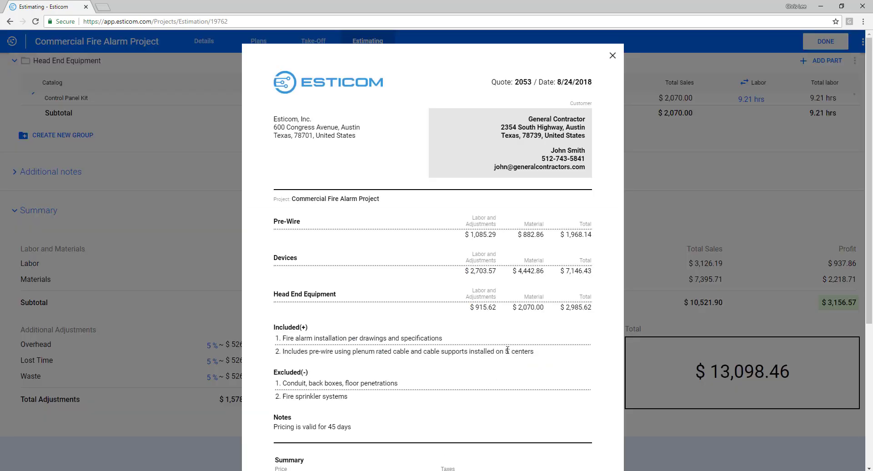
scroll(508, 350, down, 1)
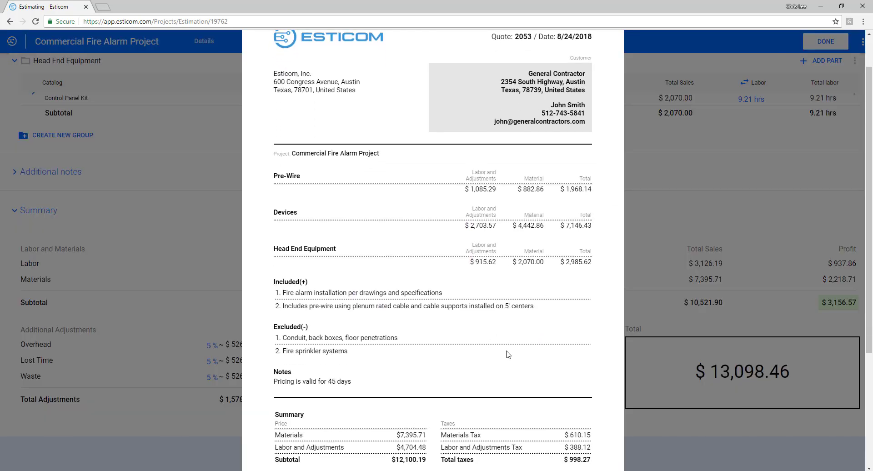
scroll(429, 220, up, 1)
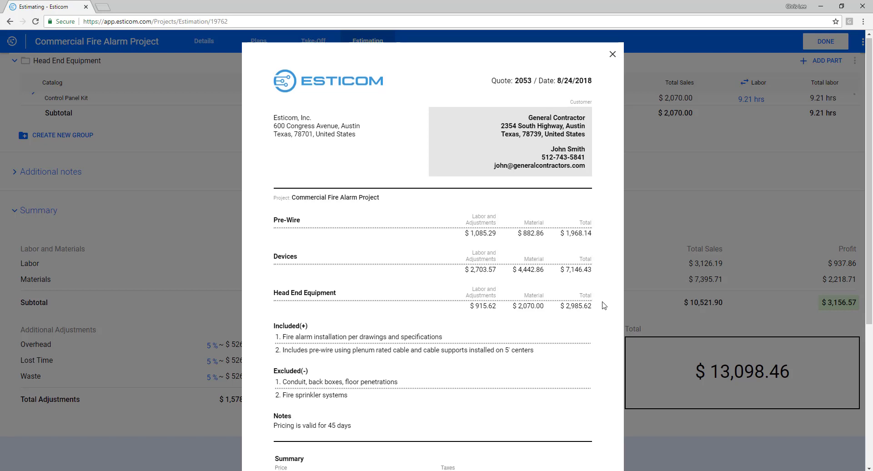
scroll(604, 305, down, 3)
scroll(606, 360, down, 3)
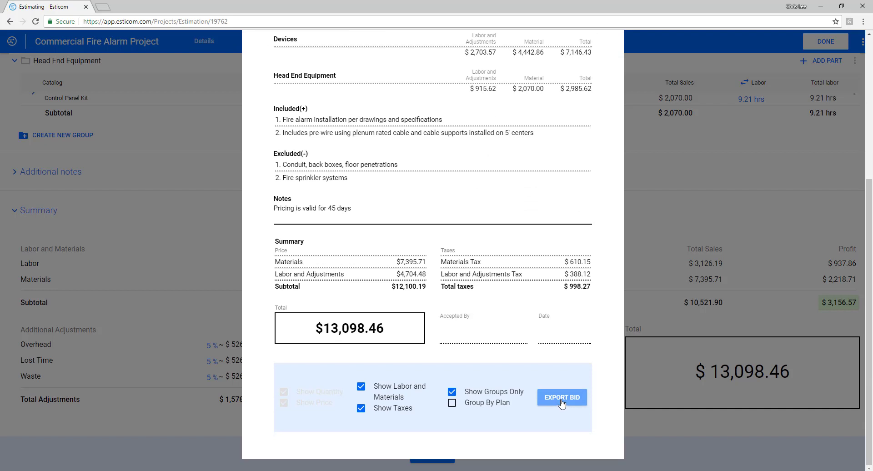
click(563, 397)
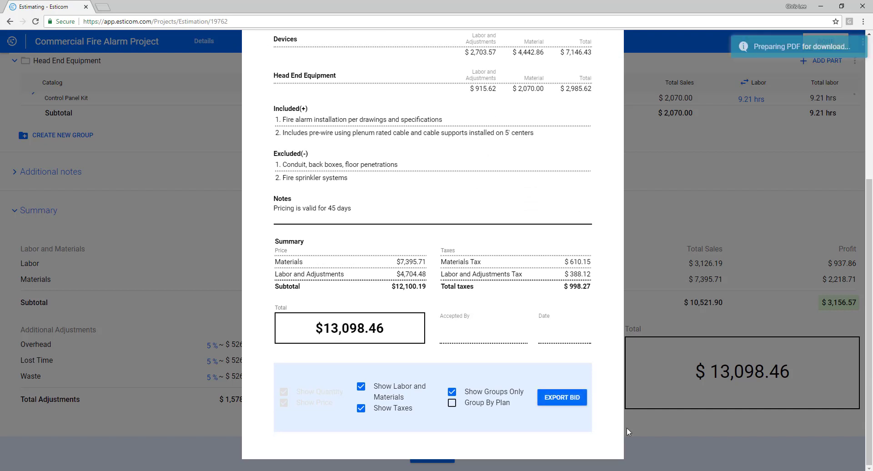